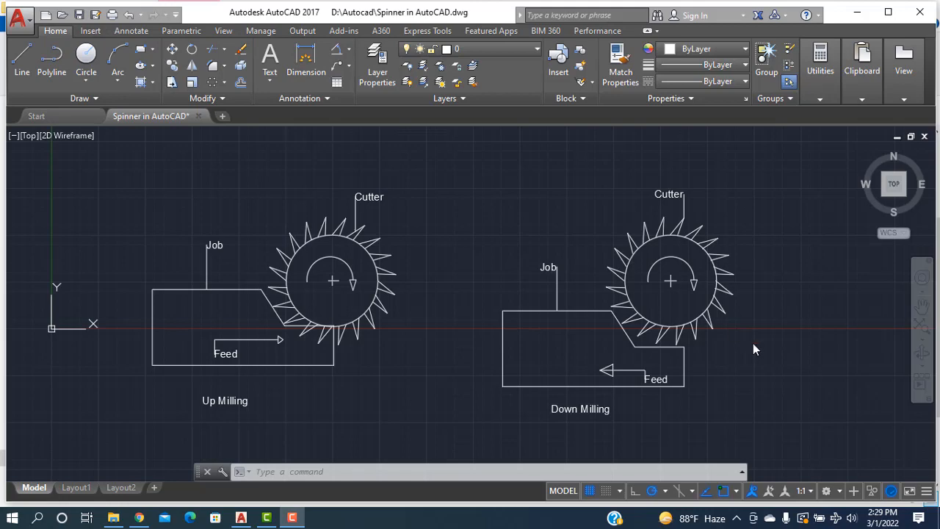
Draw two concentric circles with radii of about 67 and 102 units in empty space beside the Down Milling diagram.
mouse_move(781, 344)
middle_mouse_down()
mouse_move(611, 384)
mouse_move(262, 365)
mouse_move(171, 391)
mouse_move(149, 383)
middle_mouse_up()
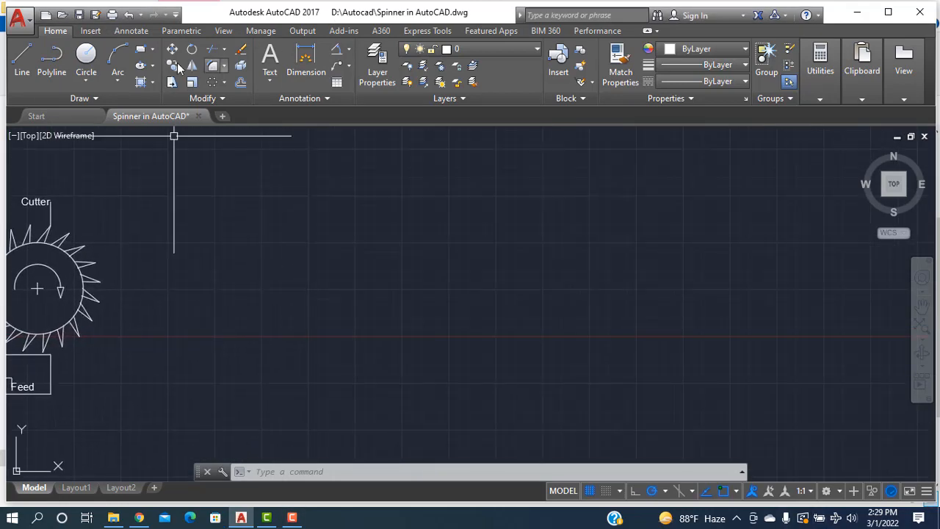
left_click(86, 59)
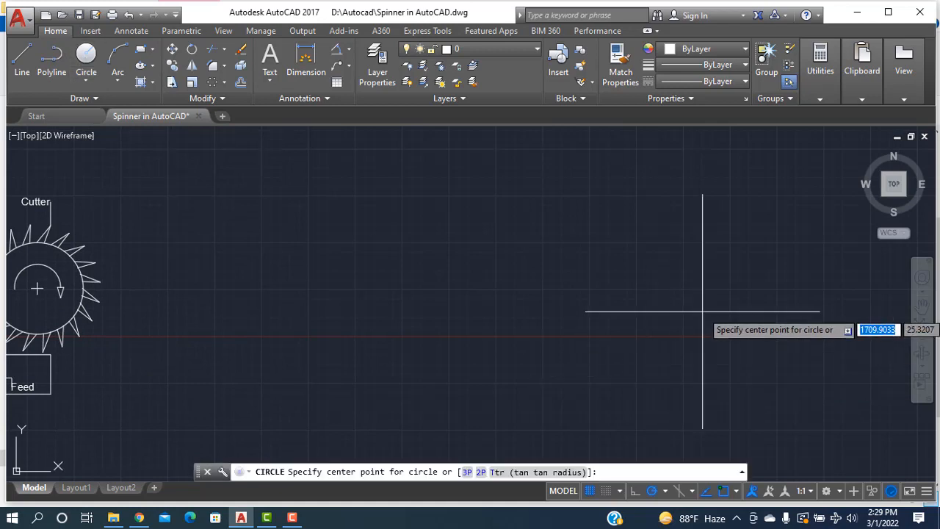
left_click(682, 287)
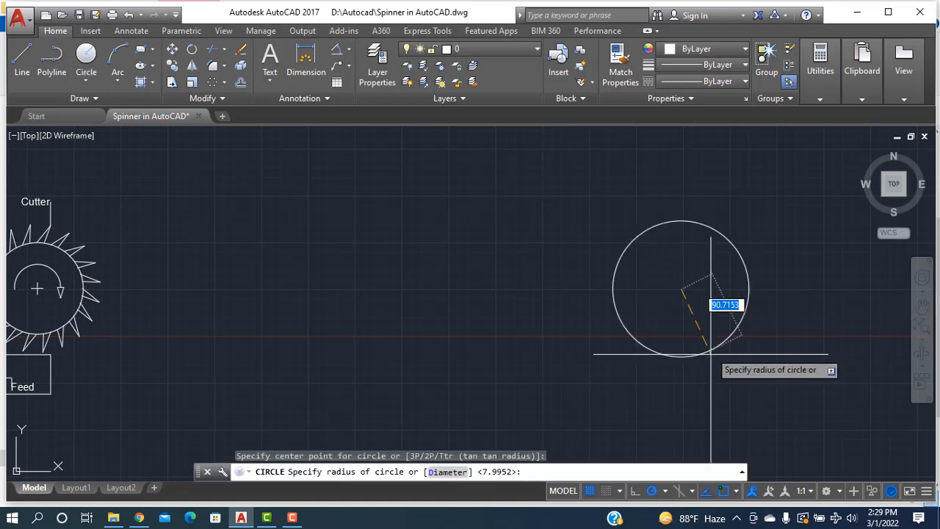
left_click(704, 334)
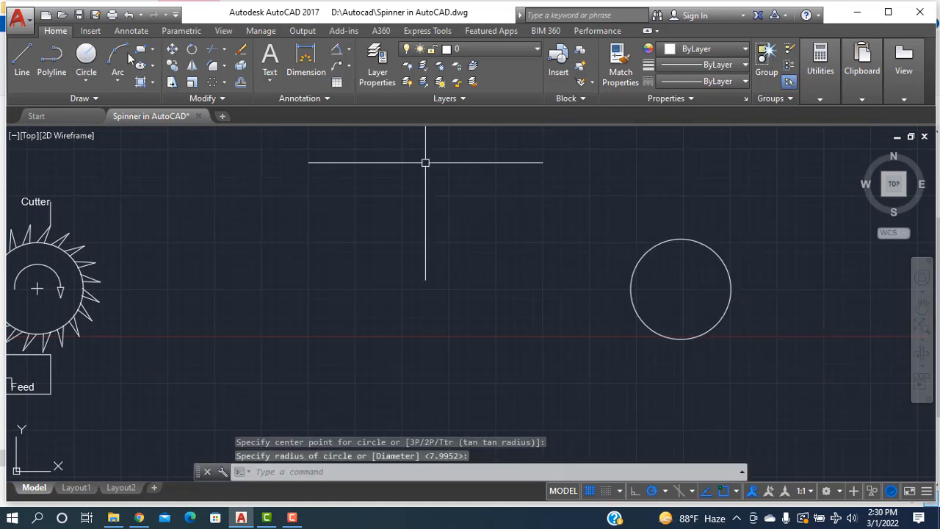
left_click(80, 59)
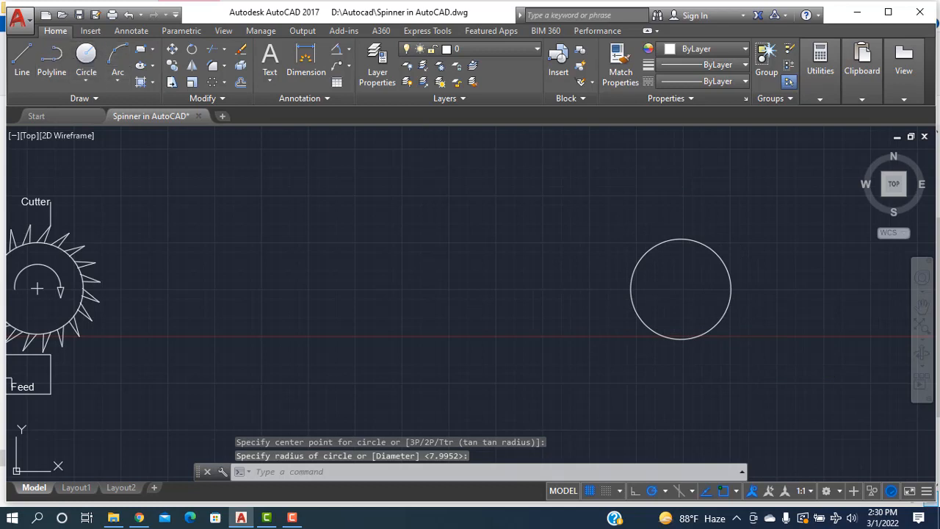
left_click(680, 289)
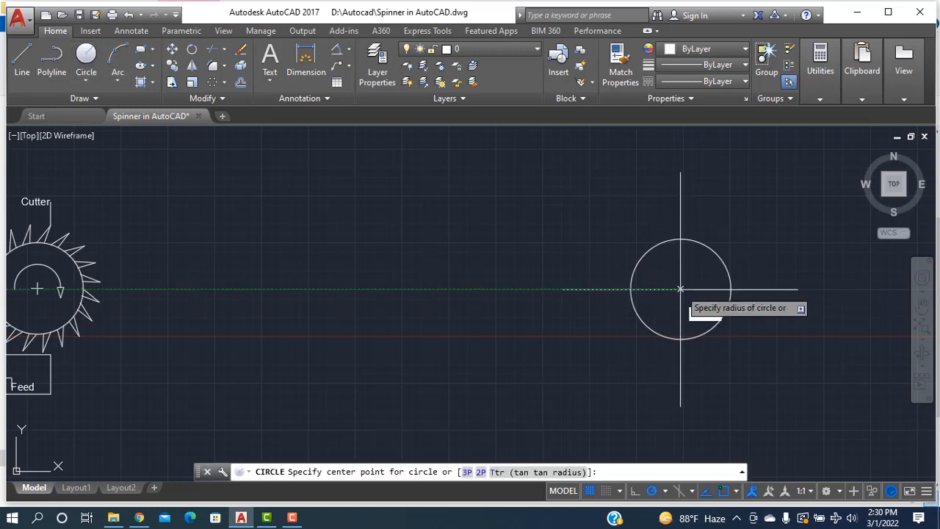
left_click(718, 356)
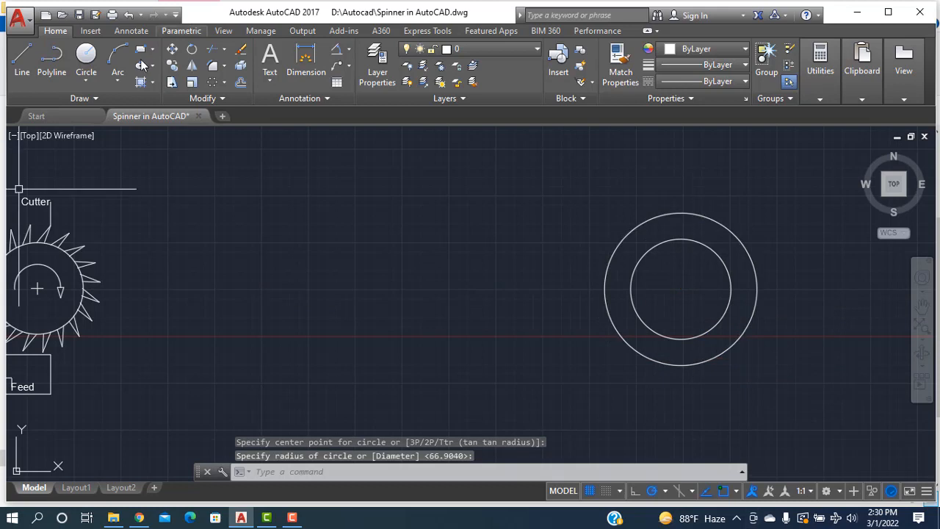
Draw a pointed tooth with two lines from the inner circle's top quadrant to the outer circle and back to the inner circle.
left_click(22, 59)
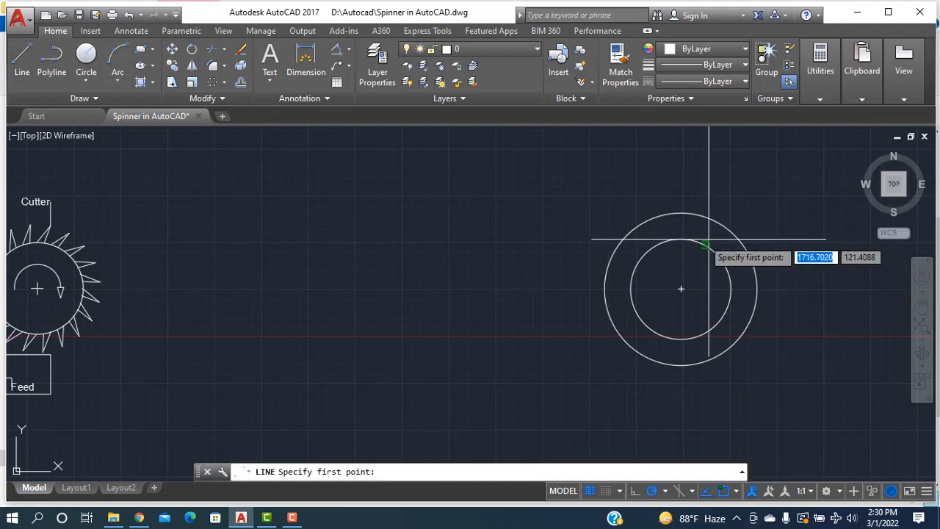
left_click(681, 239)
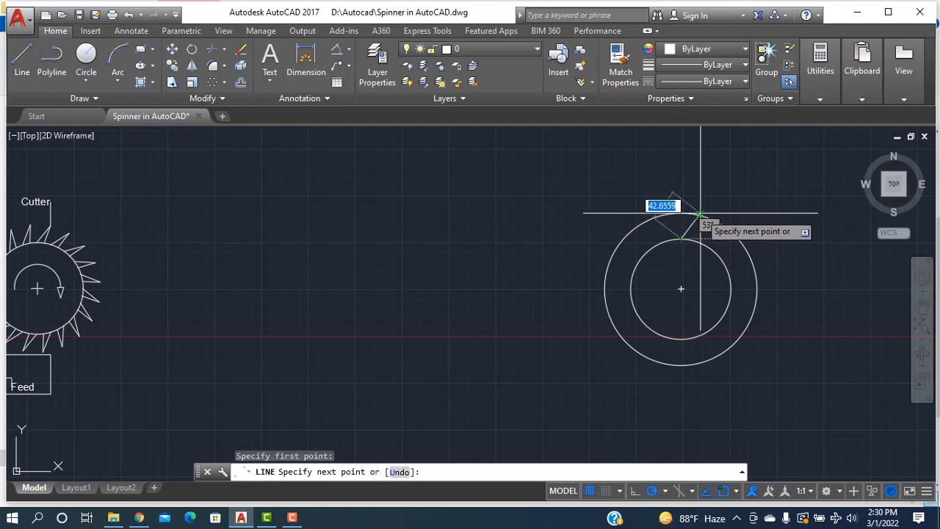
left_click(700, 214)
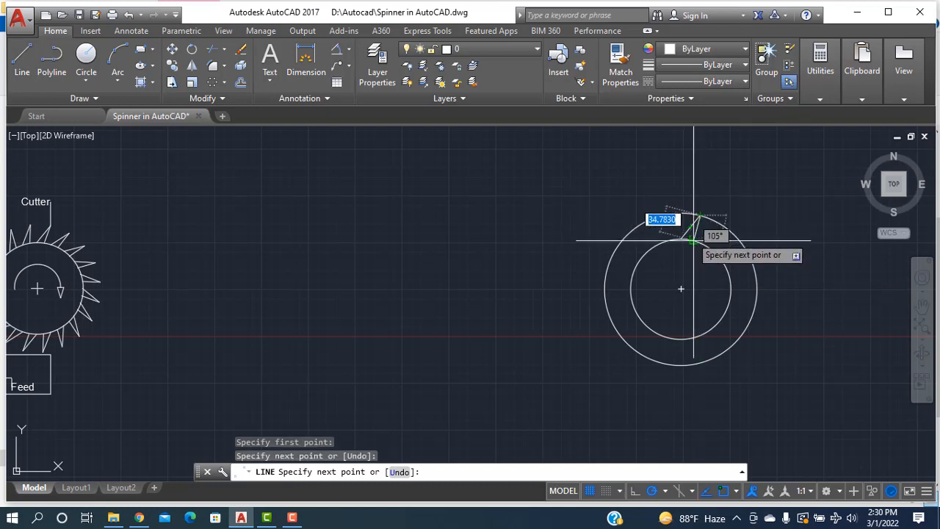
left_click(693, 240)
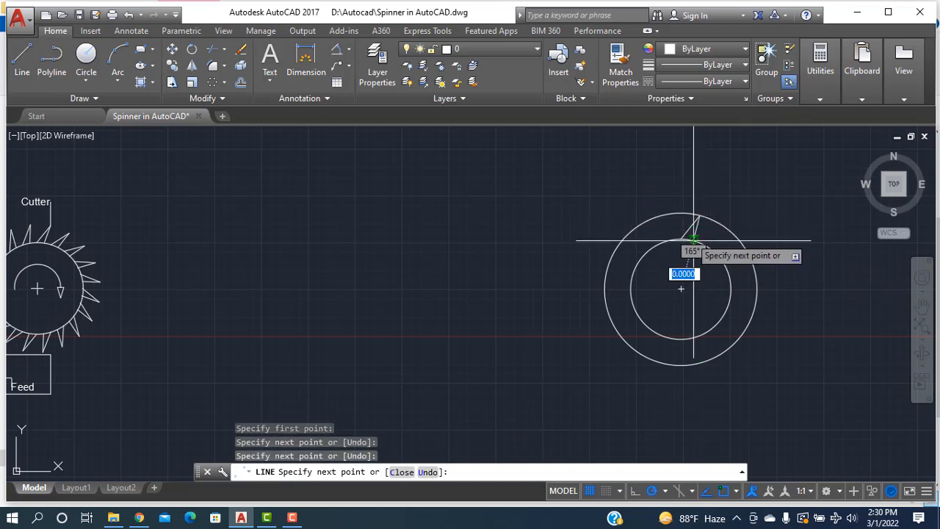
right_click(692, 239)
left_click(706, 245)
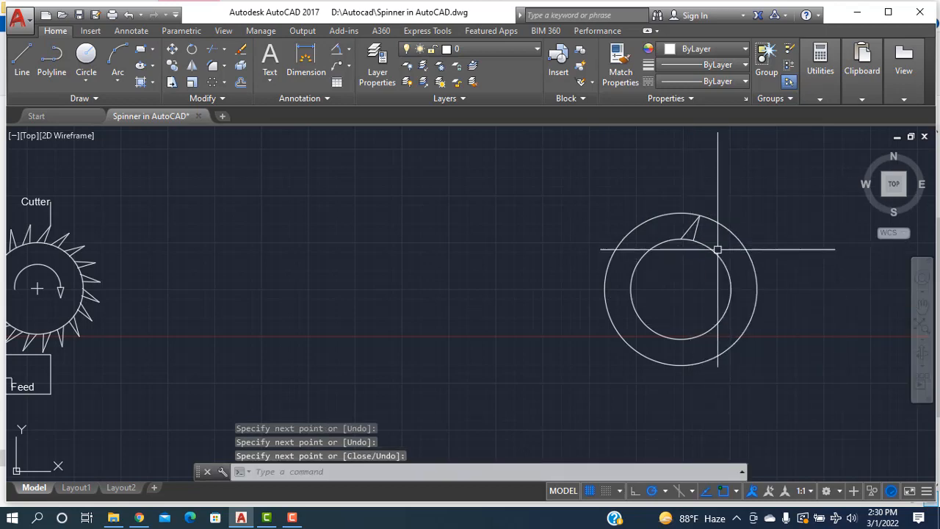
Join the tooth's two lines into a single polyline.
scroll(792, 235, "down", 3)
scroll(778, 239, "up", 5)
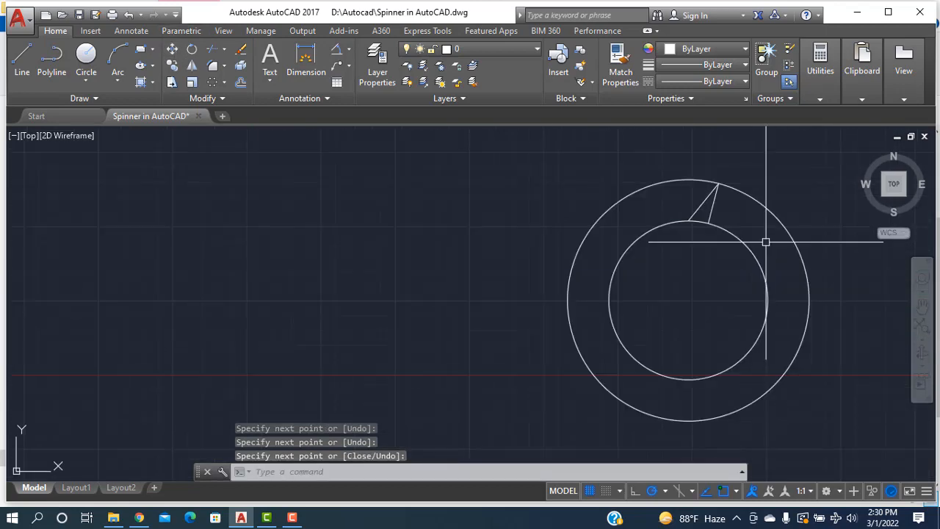
scroll(766, 242, "up", 2)
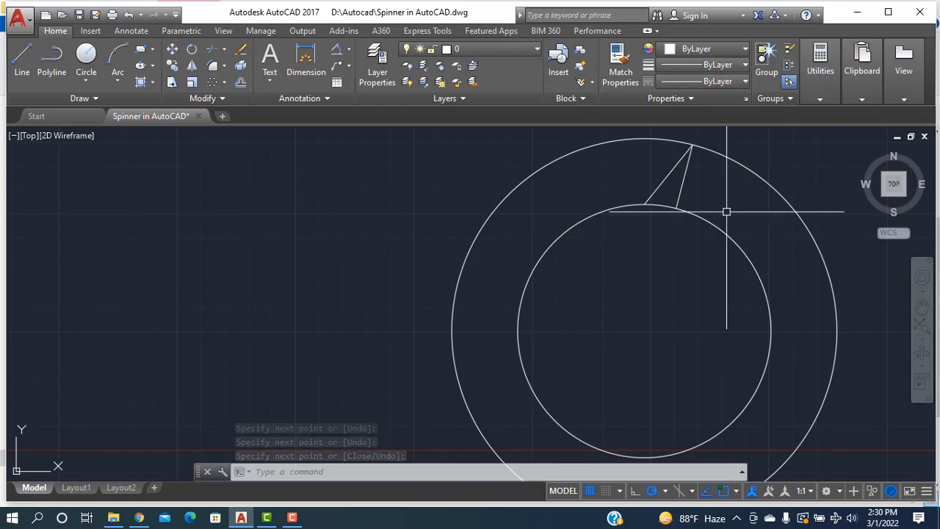
left_click(680, 184)
left_click(660, 186)
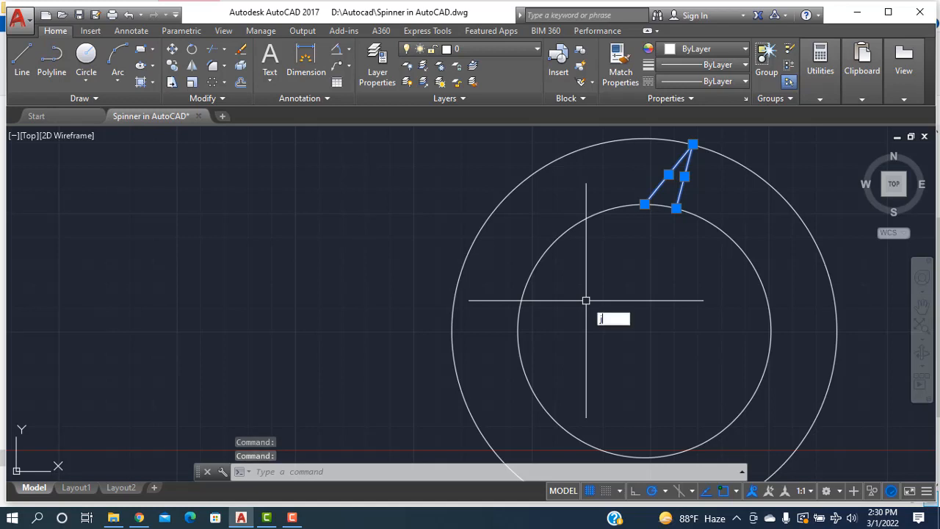
key("Return")
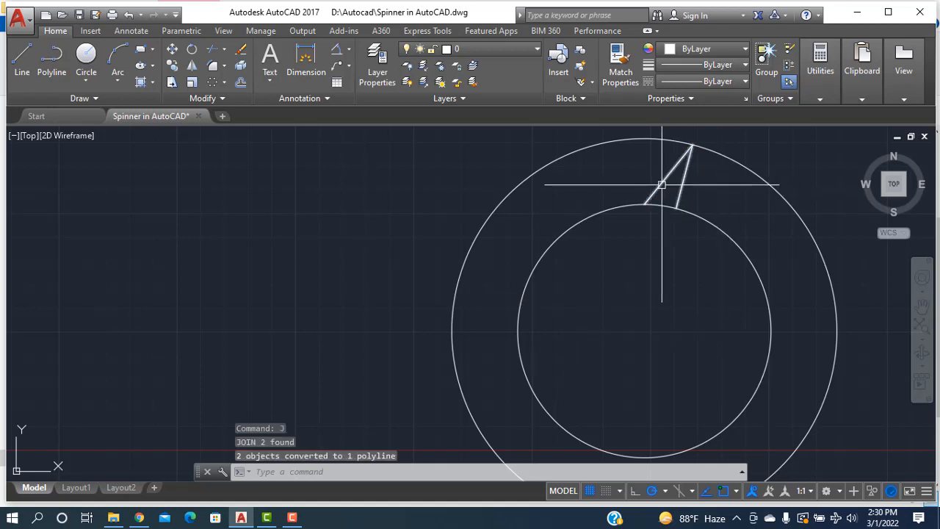
Create a polar array of the tooth around the circles' common centre with 15 items.
scroll(695, 316, "down", 2)
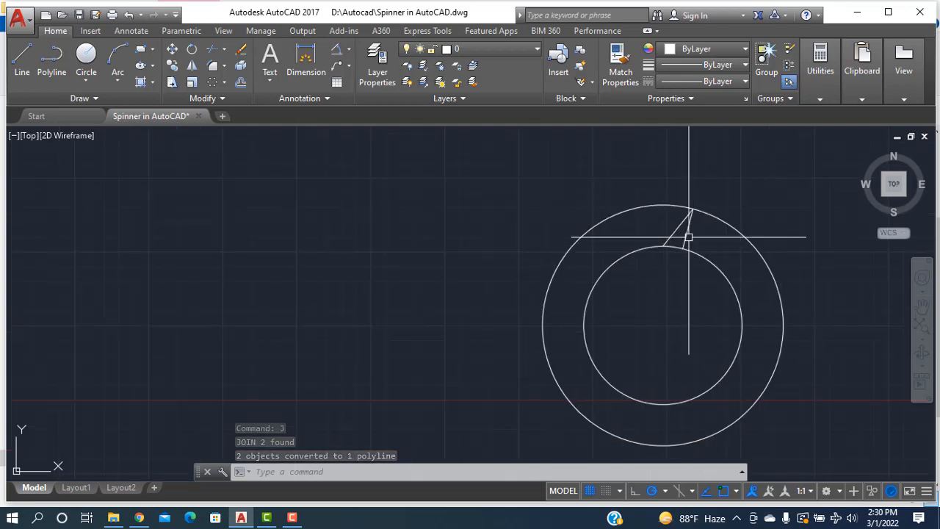
left_click(224, 82)
left_click(250, 157)
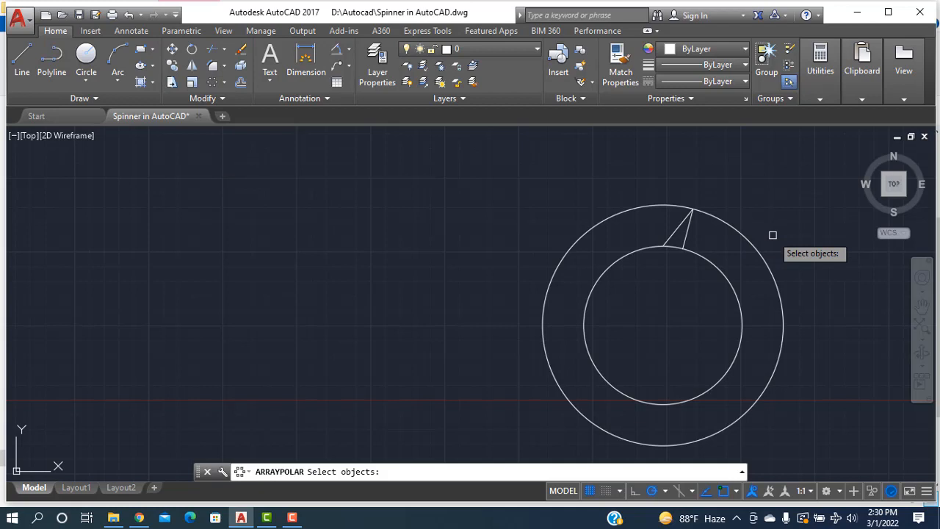
left_click(685, 237)
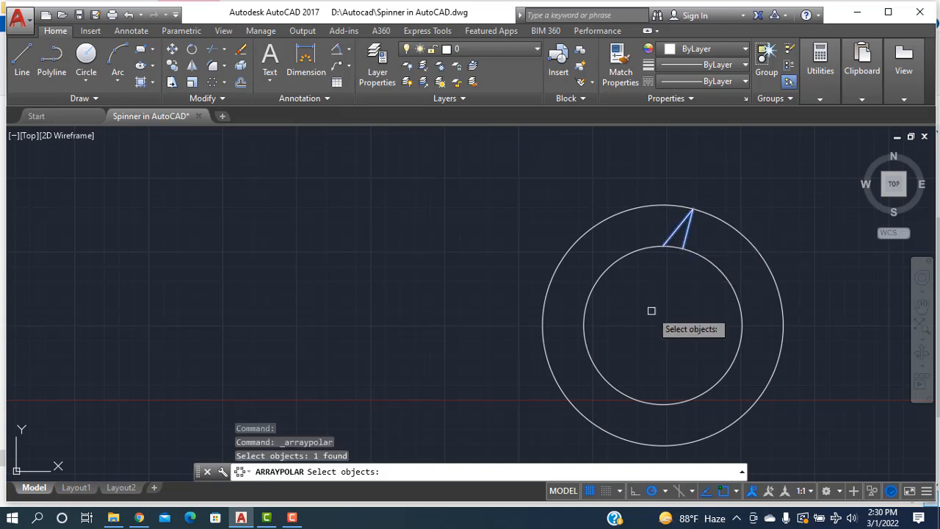
key("Return")
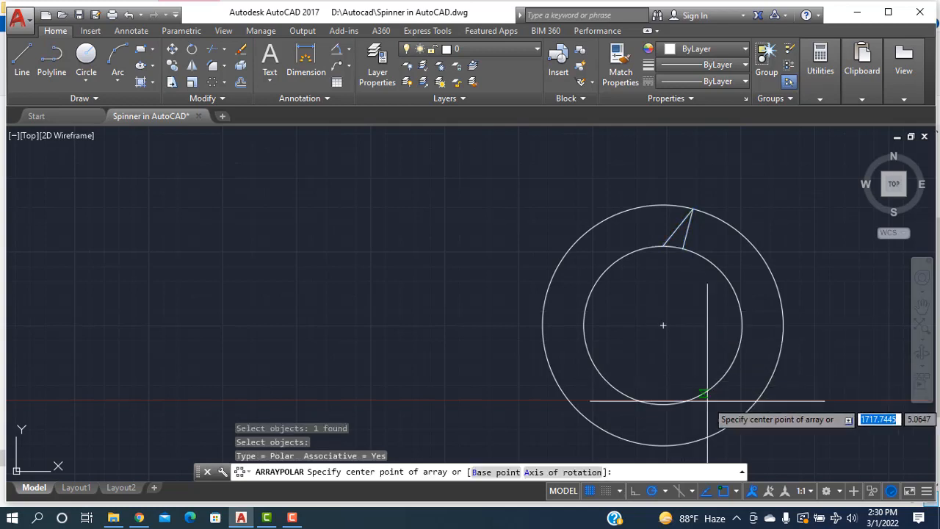
left_click(664, 325)
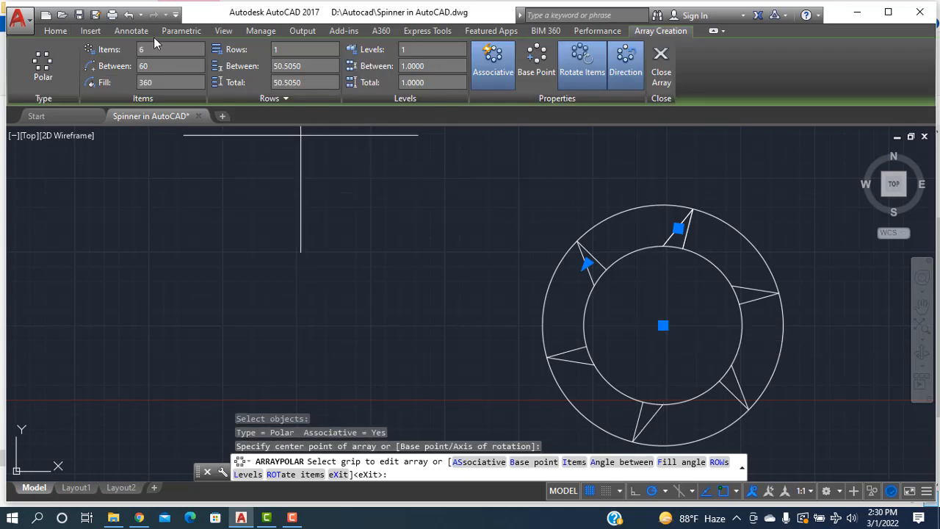
type("1")
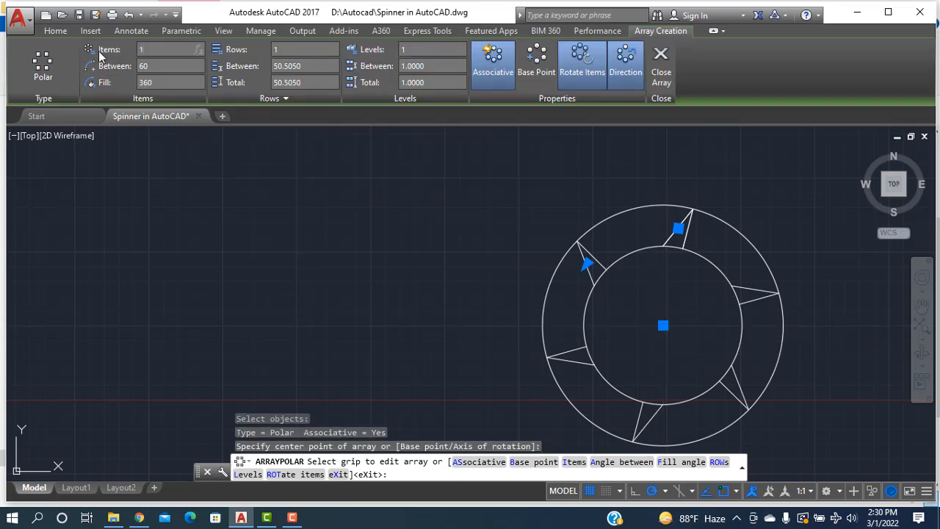
type("5")
key("Return")
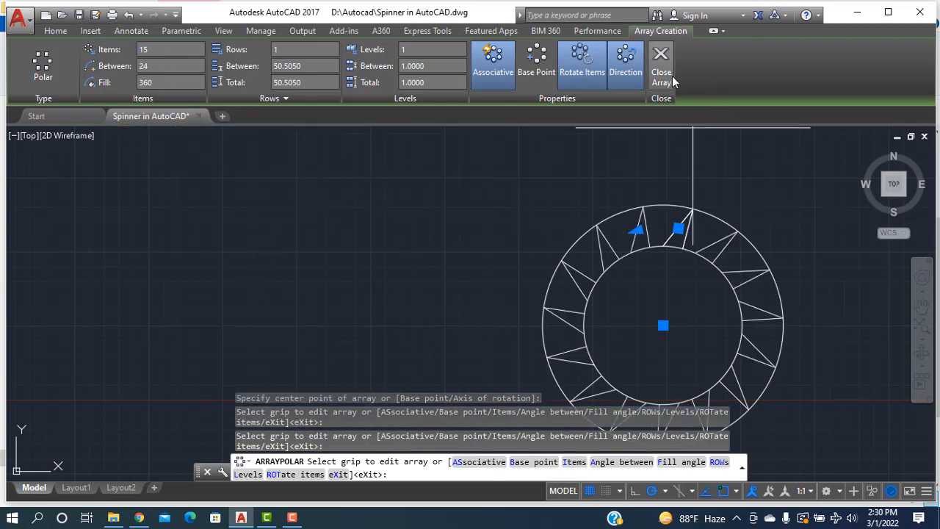
key("Return")
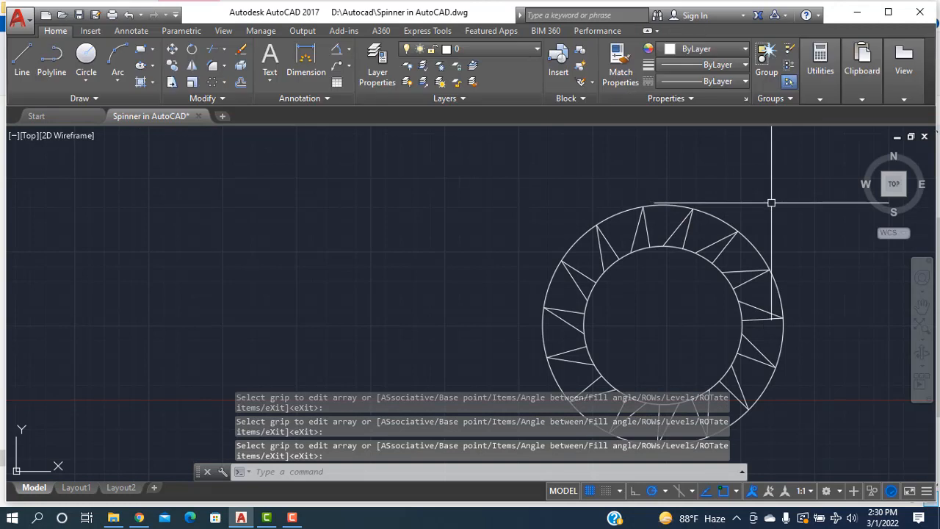
Delete the outer construction circle and draw a small circle of about 10 units radius at the cutter's centre.
left_click(753, 239)
key("Delete")
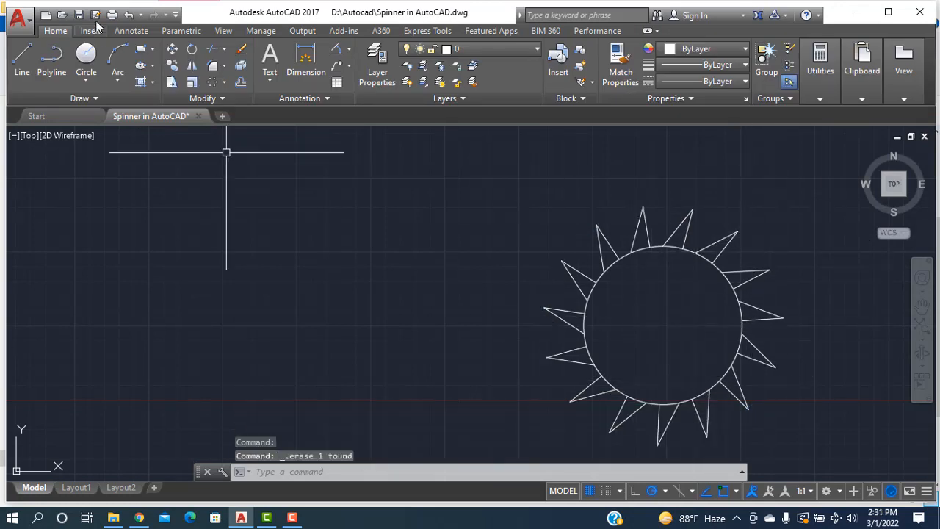
left_click(86, 59)
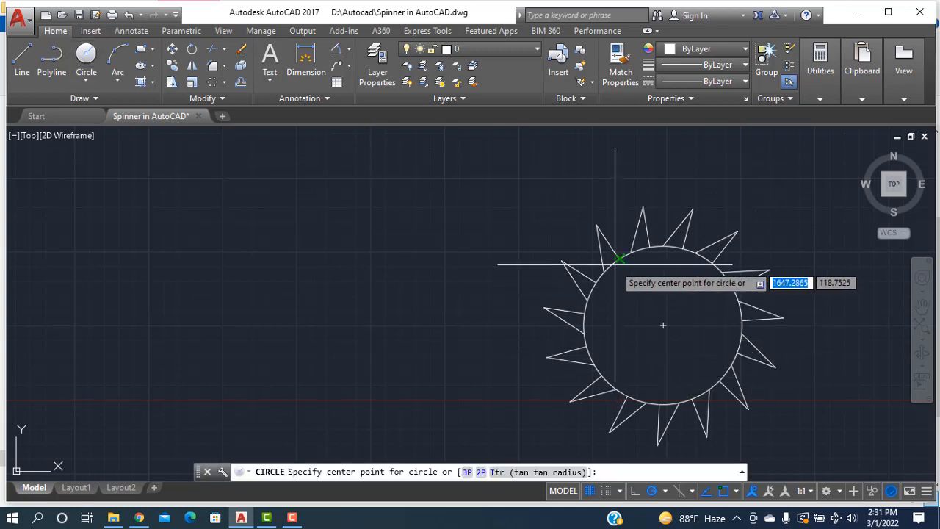
left_click(664, 325)
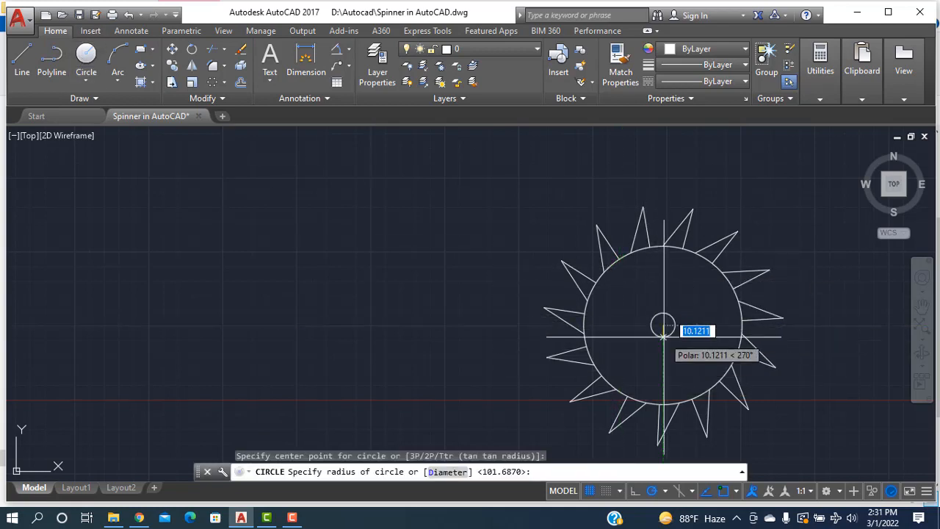
left_click(675, 324)
right_click(662, 281)
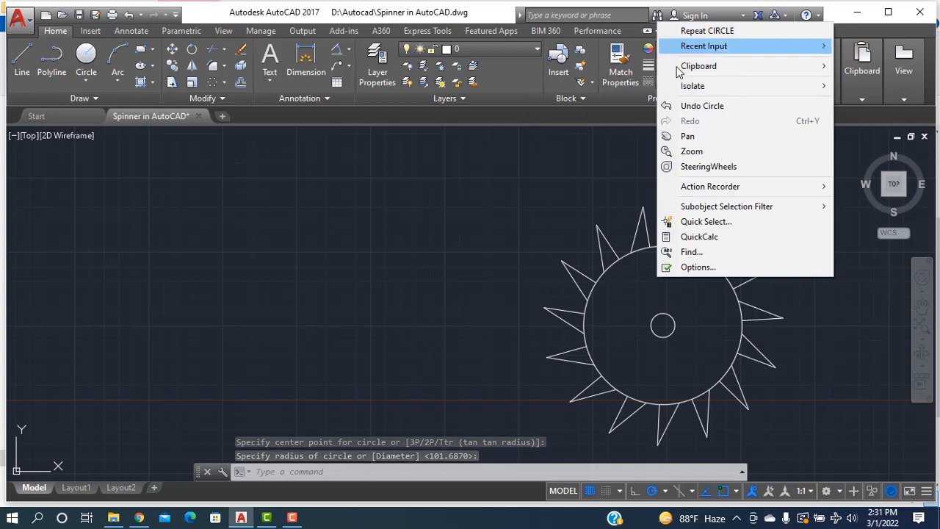
left_click(408, 243)
left_click(300, 208)
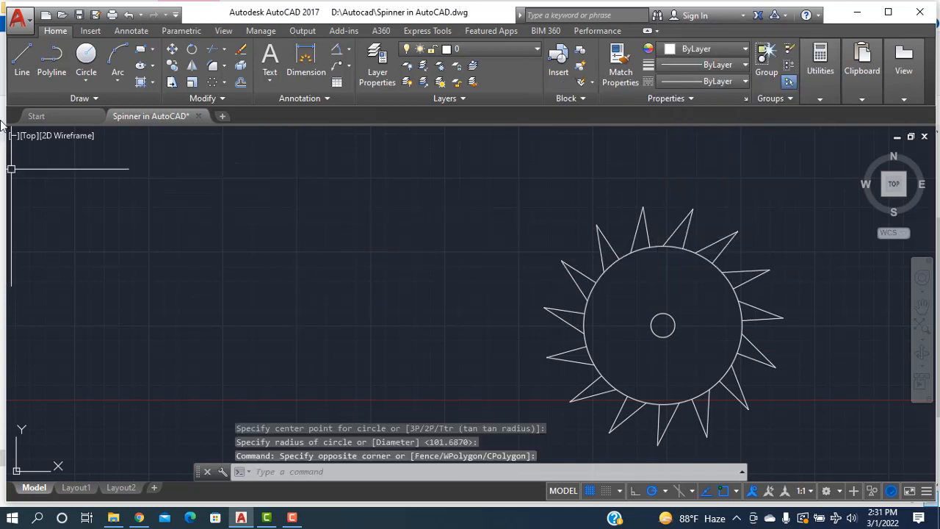
Draw a horizontal diameter line across the small centre circle.
left_click(22, 59)
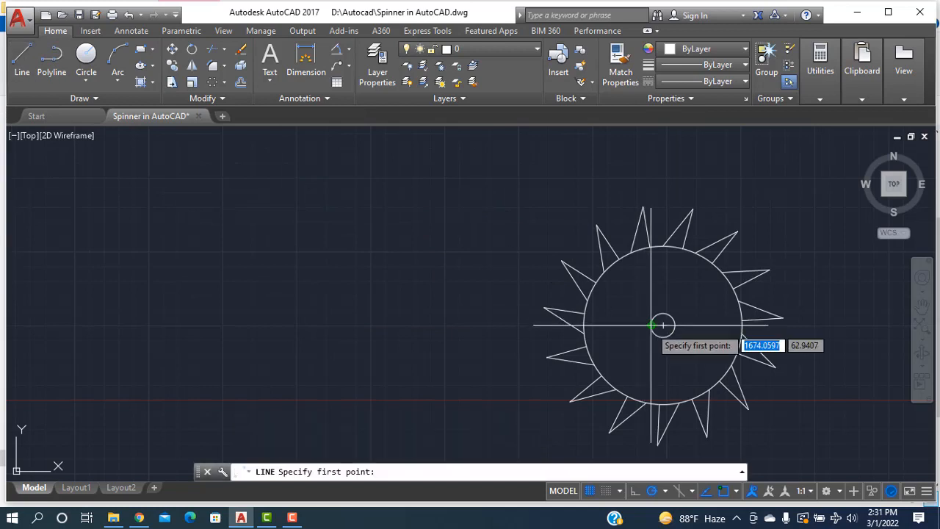
left_click(662, 326)
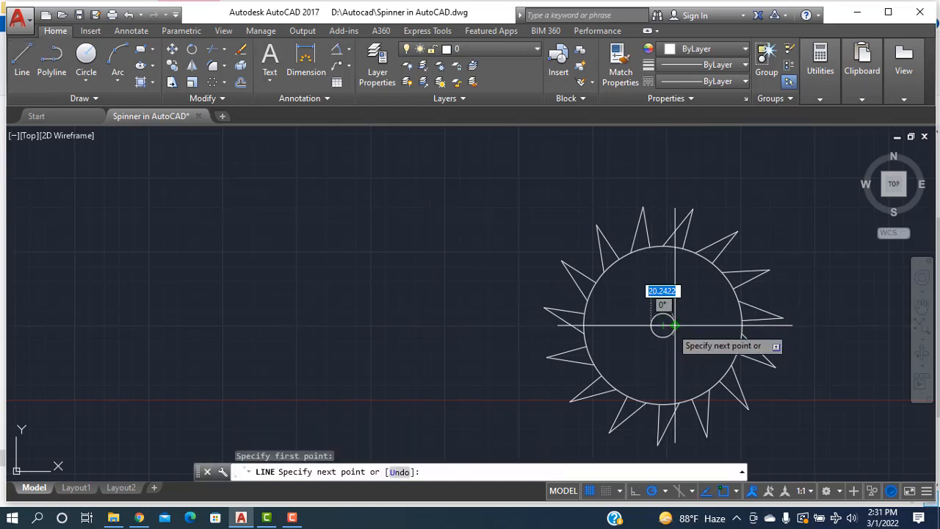
left_click(675, 326)
right_click(676, 296)
left_click(700, 299)
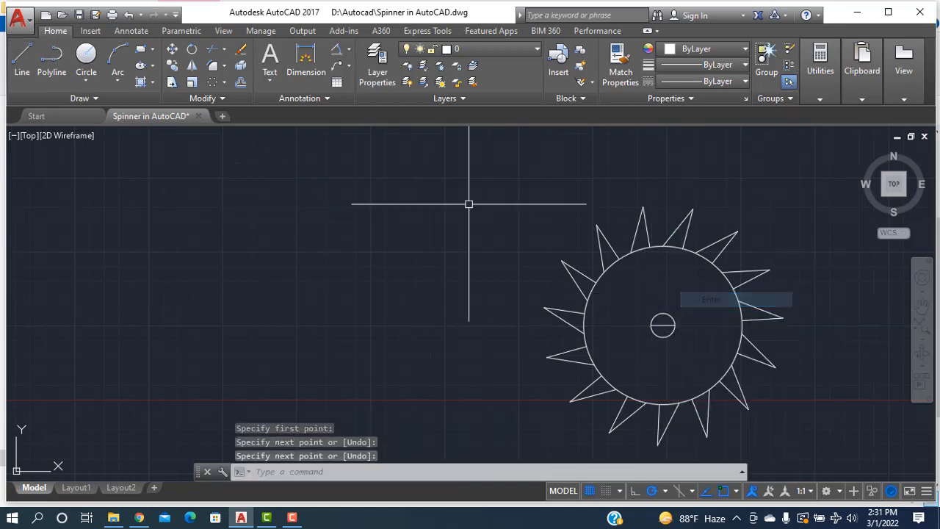
Draw a vertical diameter line through the small centre circle to complete the centre cross.
left_click(22, 58)
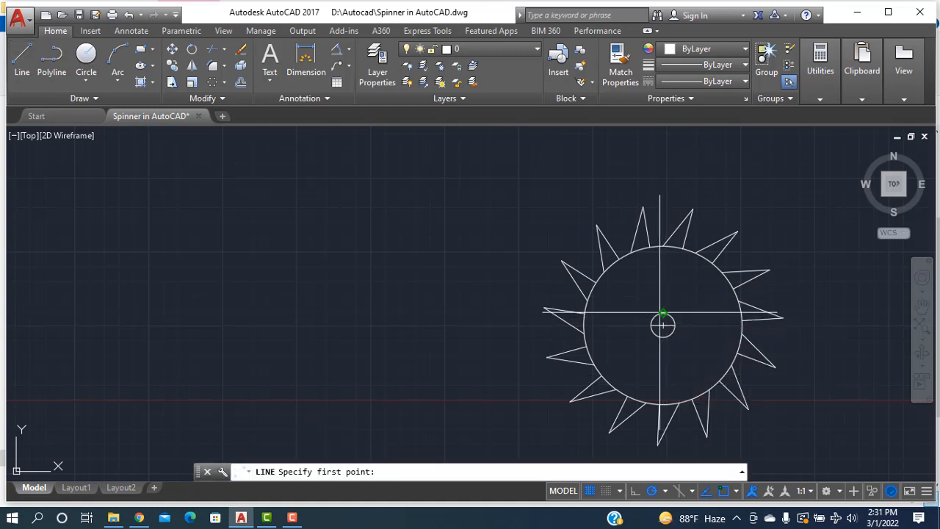
left_click(663, 326)
left_click(664, 336)
right_click(661, 284)
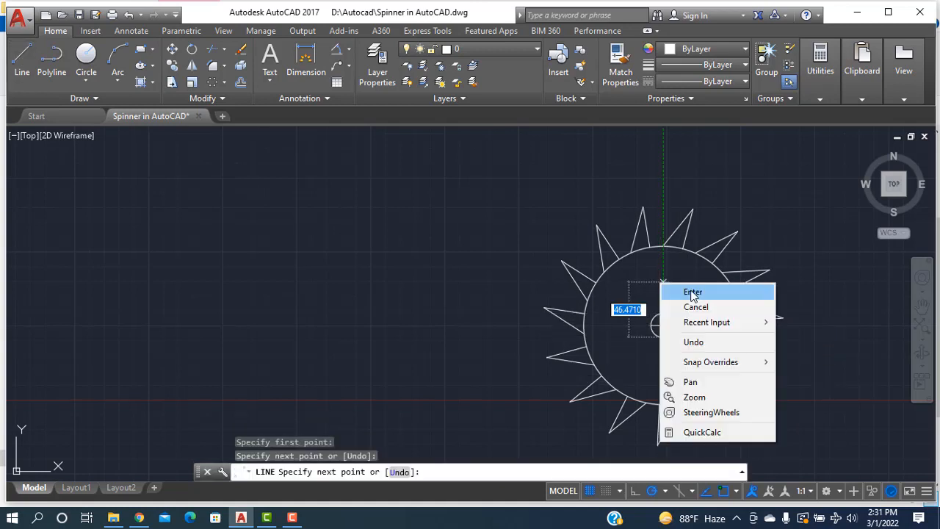
left_click(694, 293)
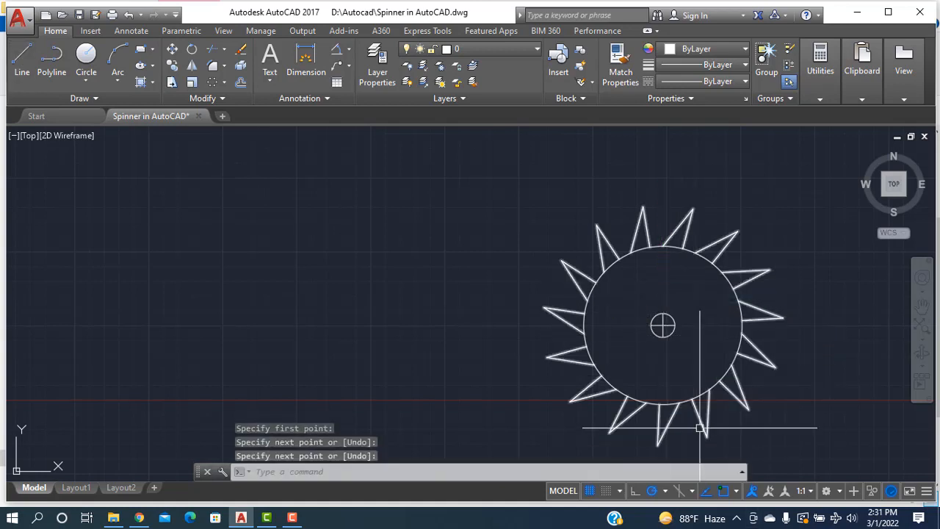
Delete the small centre circle and draw a three-point arc arching over the centre cross inside the cutter.
left_click(667, 335)
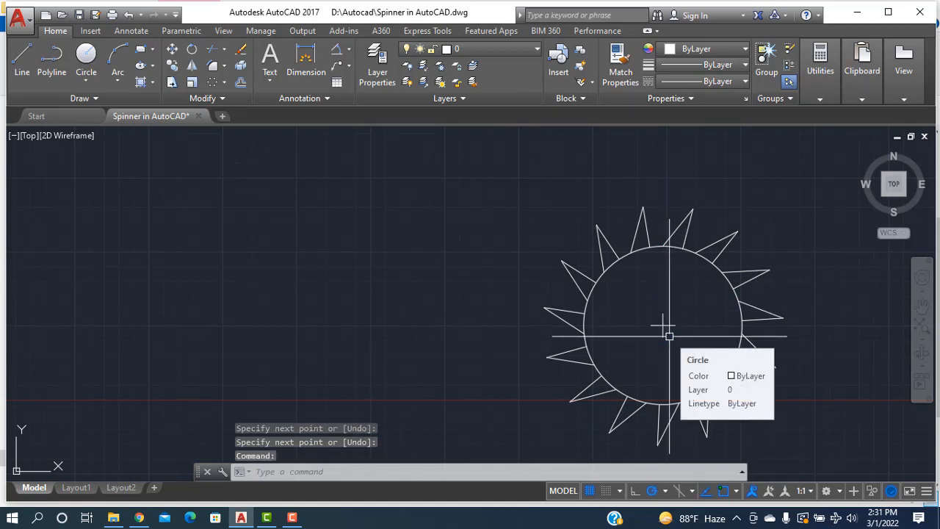
key("Delete")
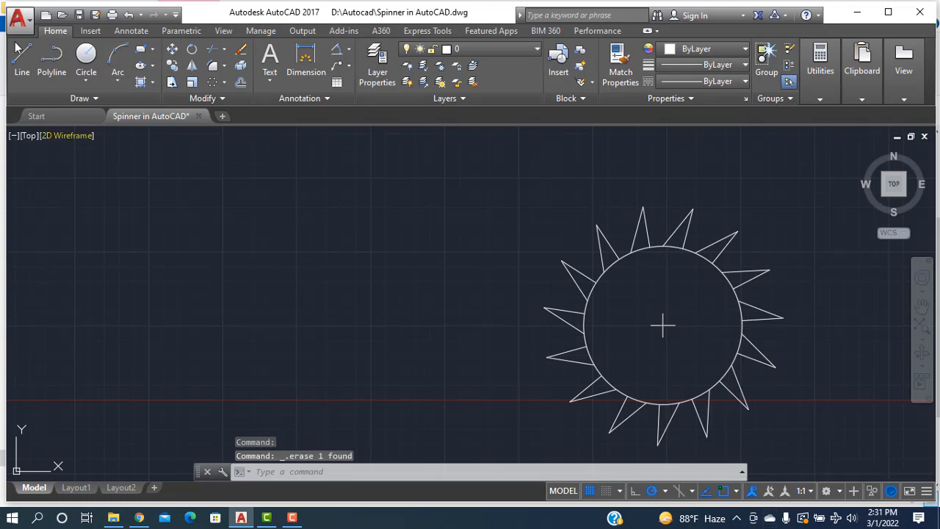
left_click(116, 57)
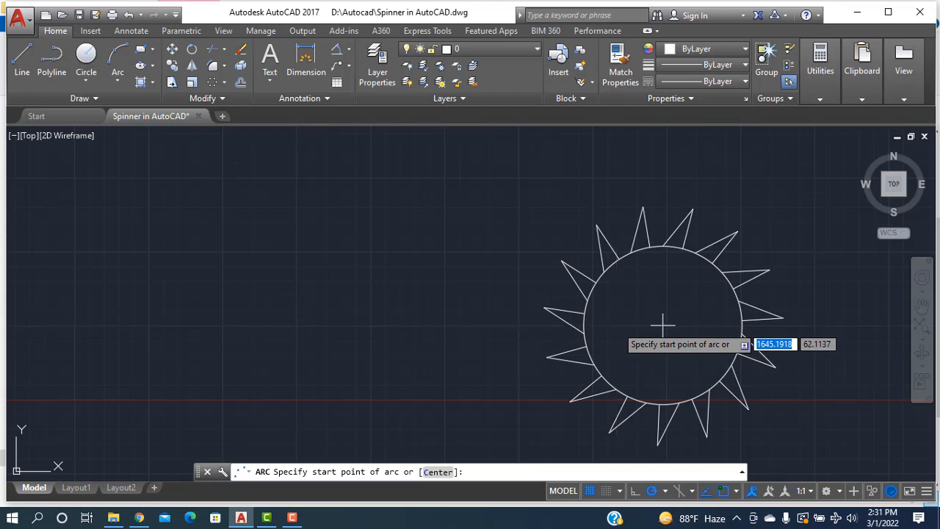
left_click(617, 325)
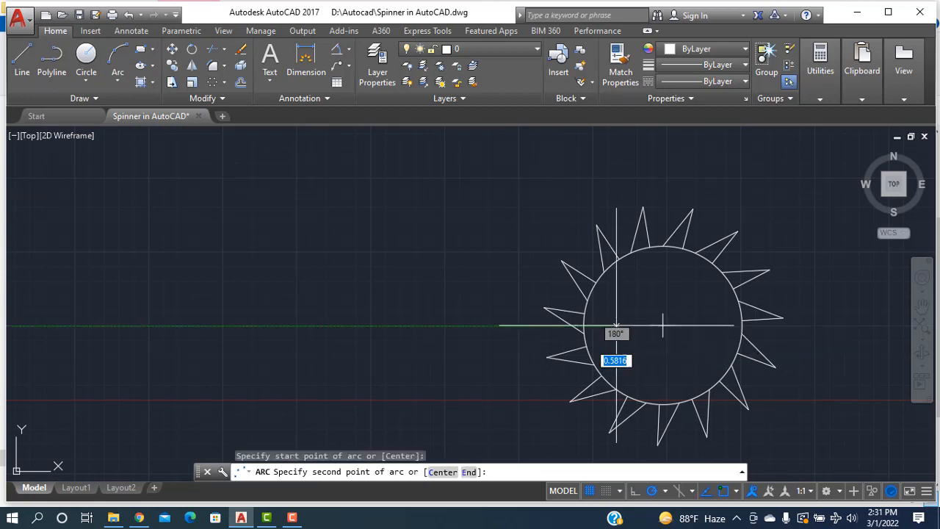
left_click(664, 326)
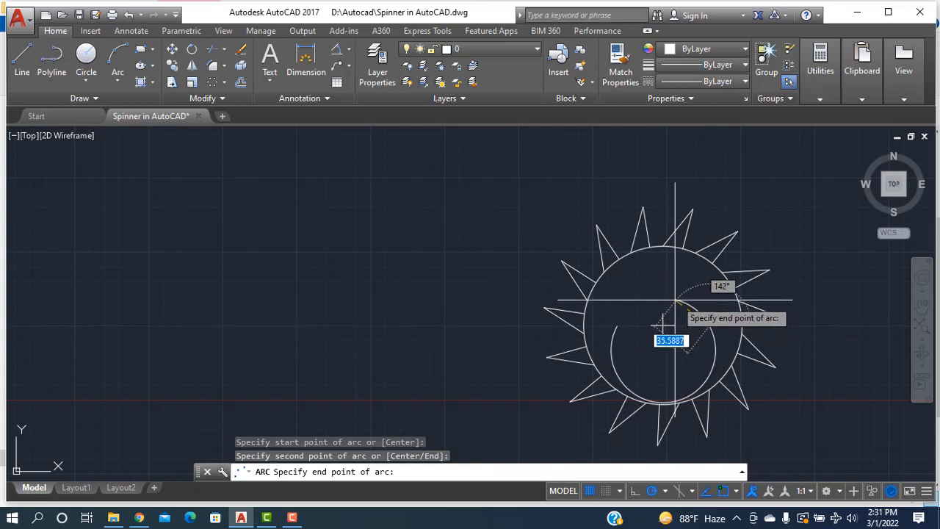
left_click(718, 362)
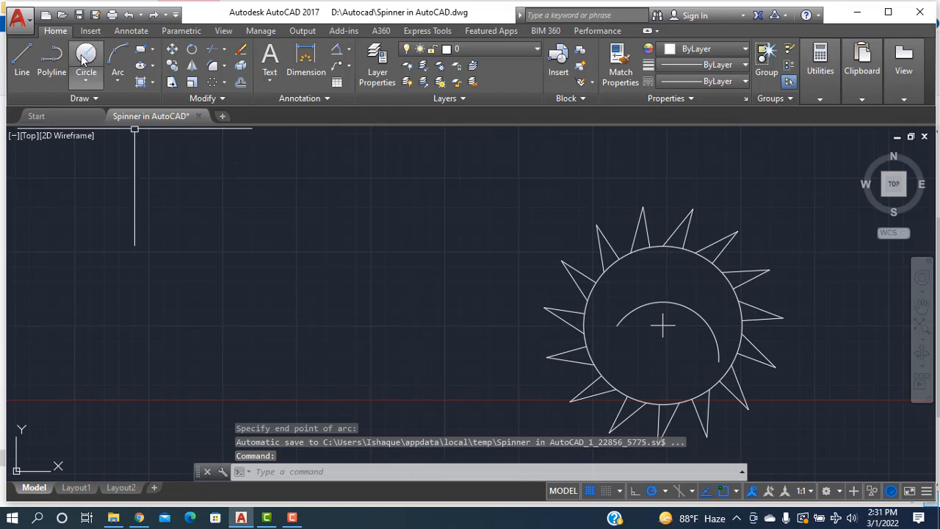
Draw a narrow closed right triangle about 20 units tall in the empty area beside the cutter as half an arrowhead.
left_click(22, 59)
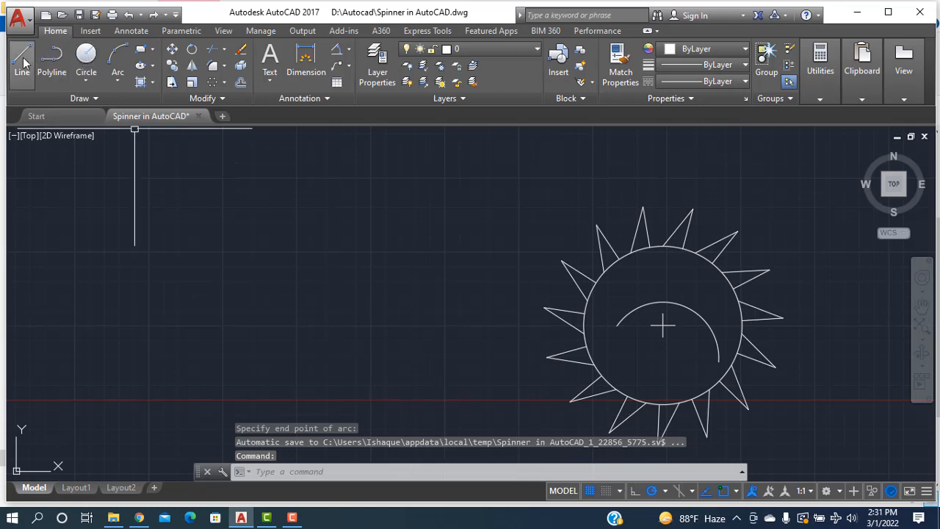
left_click(371, 251)
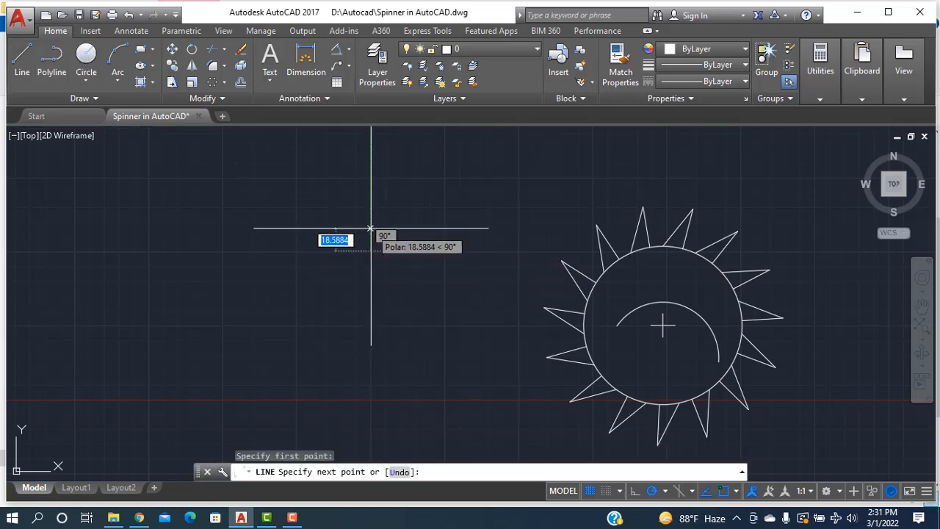
left_click(371, 229)
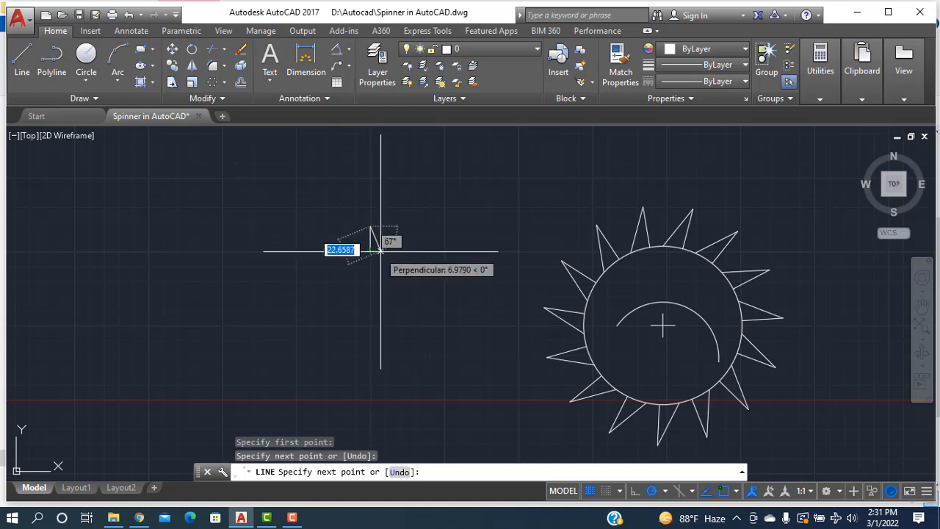
left_click(381, 251)
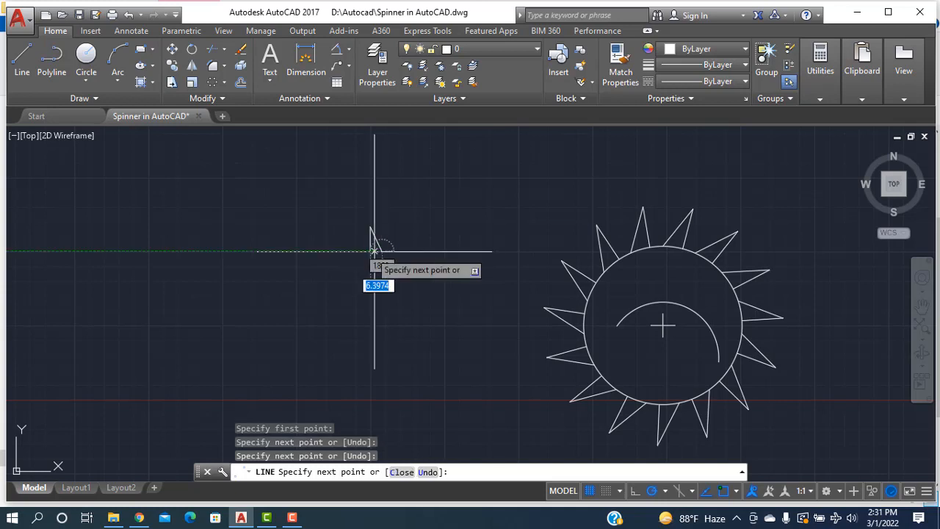
right_click(421, 222)
left_click(437, 231)
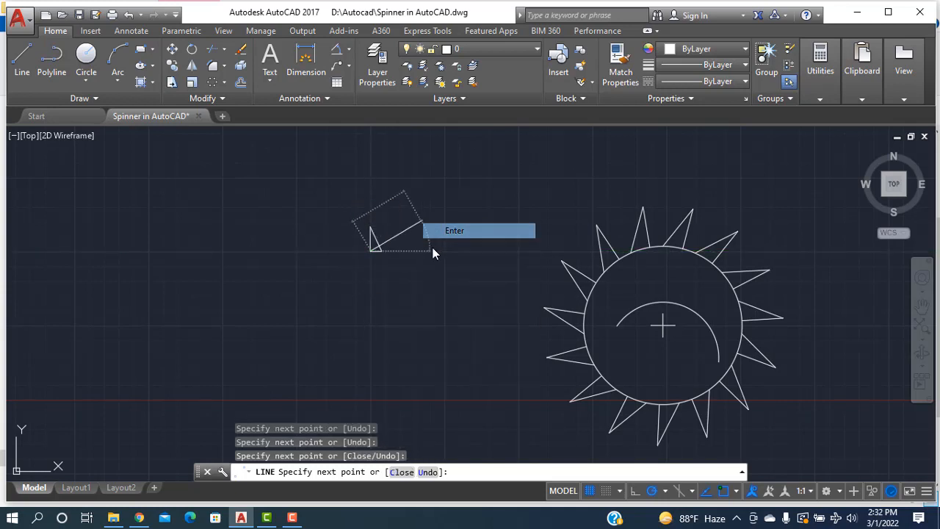
Mirror the triangle's base and slanted line about its vertical edge, keeping the source objects.
left_click(377, 242)
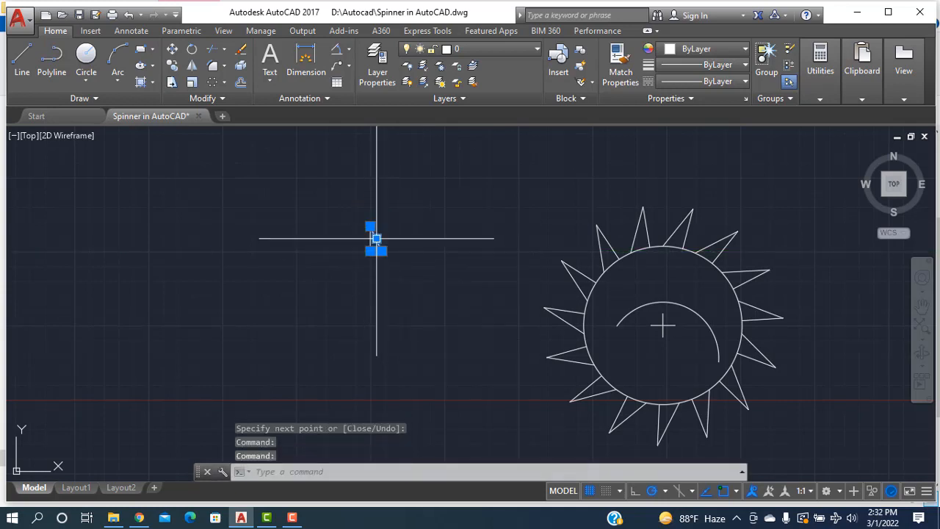
left_click(195, 70)
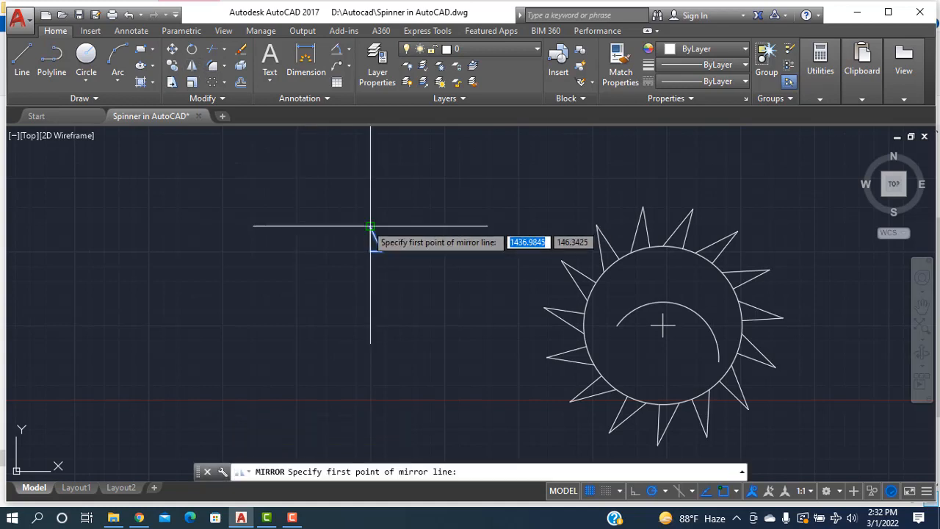
left_click(371, 228)
left_click(370, 250)
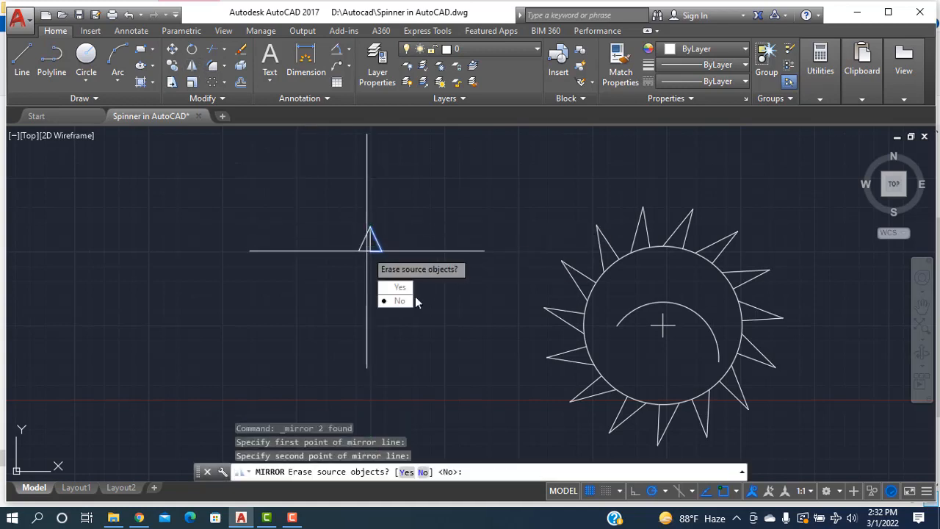
left_click(399, 301)
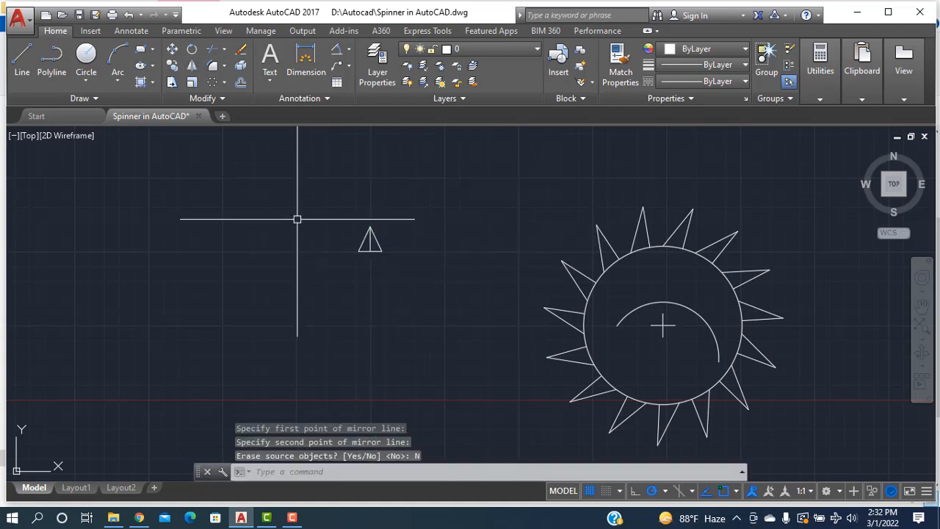
Delete the vertical line inside the arrowhead and join its remaining lines into one triangle.
left_click(369, 245)
key("Delete")
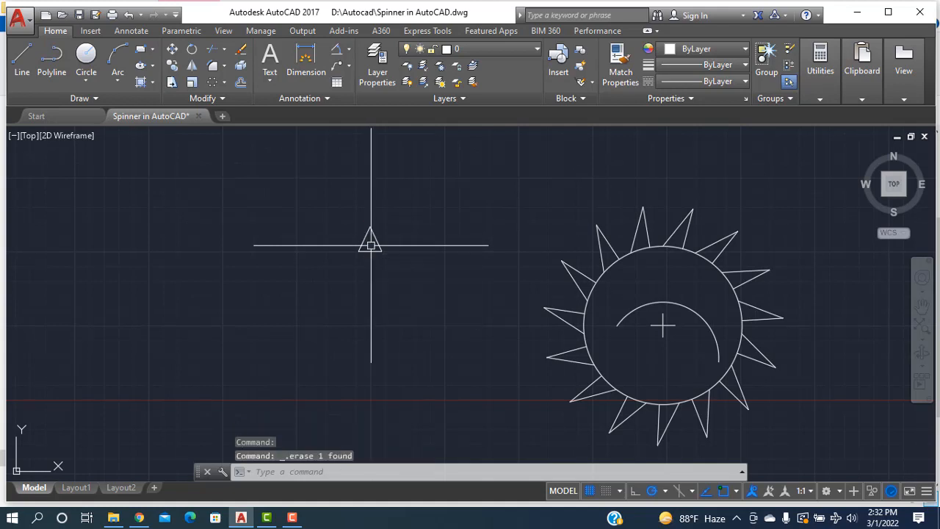
mouse_move(415, 253)
left_mouse_down()
mouse_move(269, 246)
mouse_move(375, 202)
left_mouse_up()
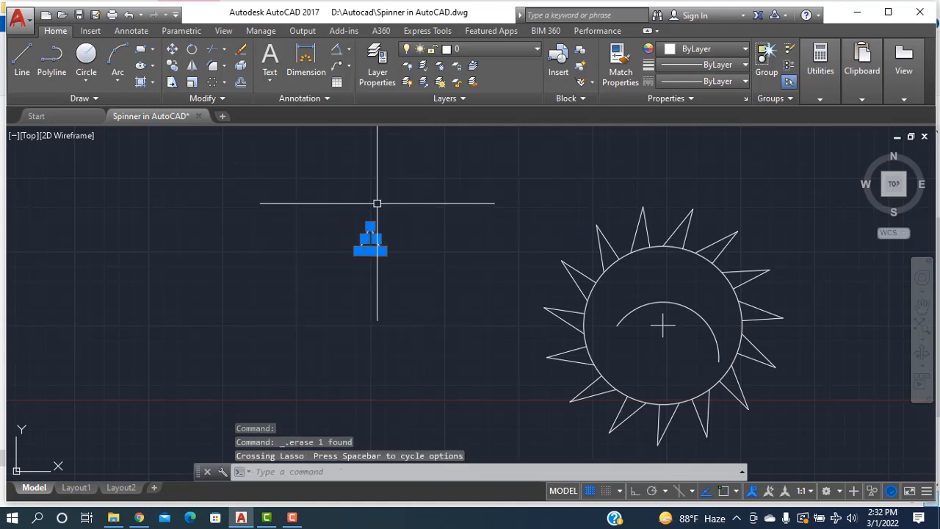
type("J")
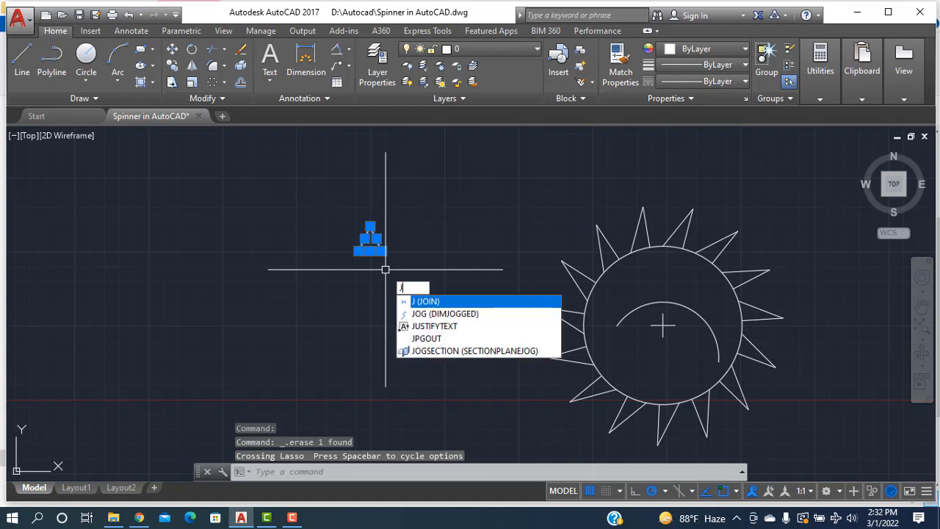
key("Return")
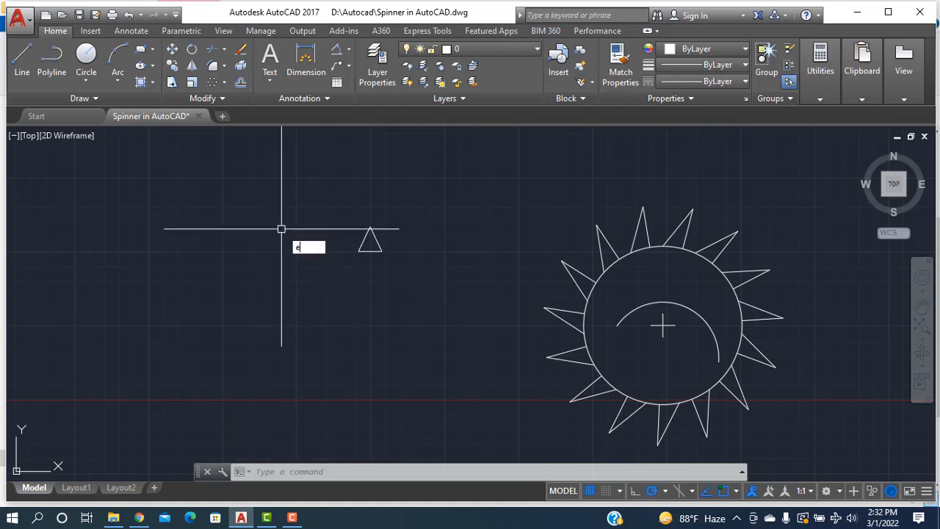
key("BackSpace")
type("r")
key("Return")
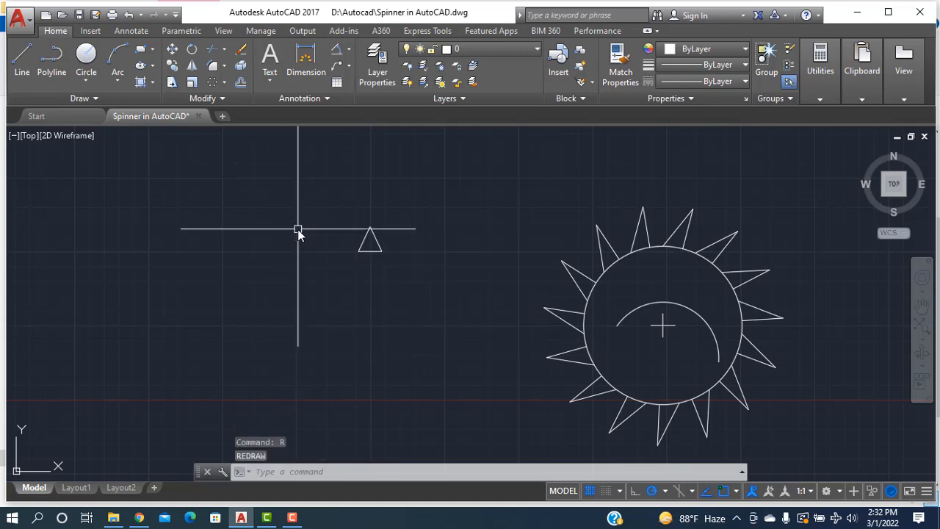
left_click(374, 248)
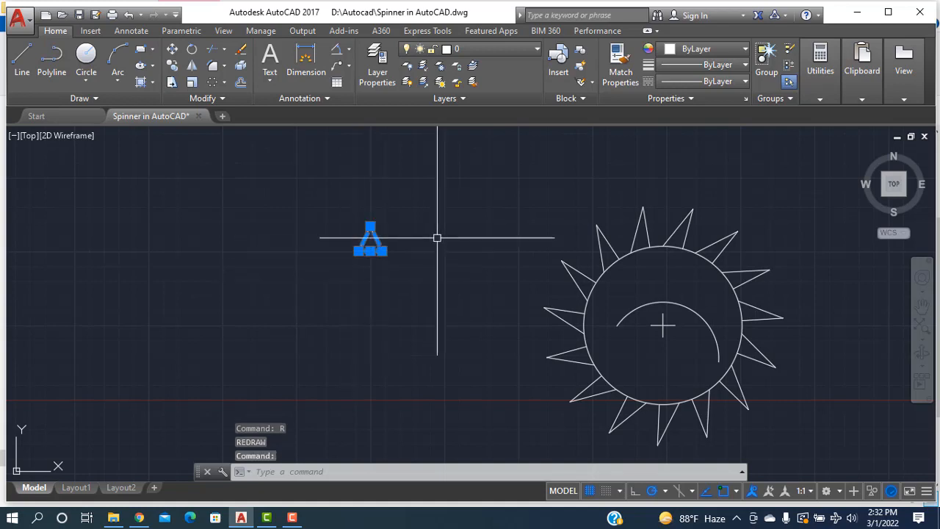
key("Return")
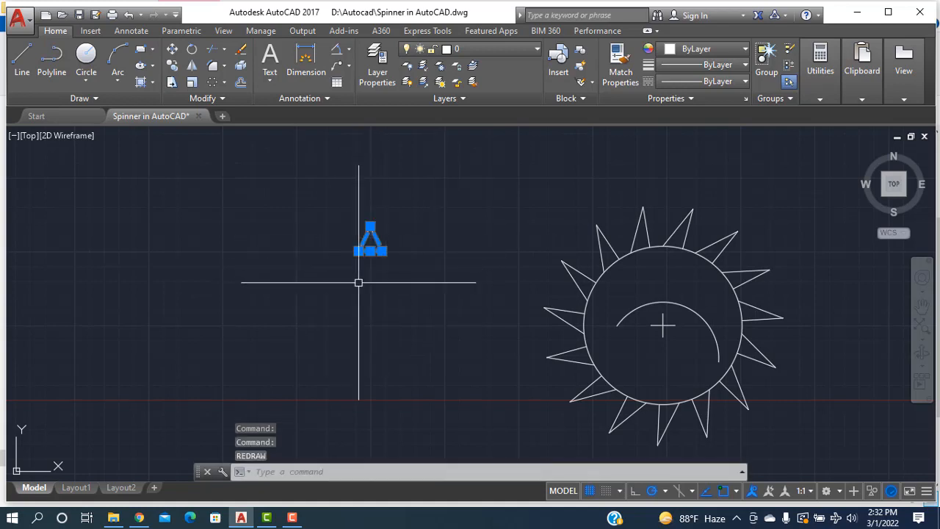
key("Return")
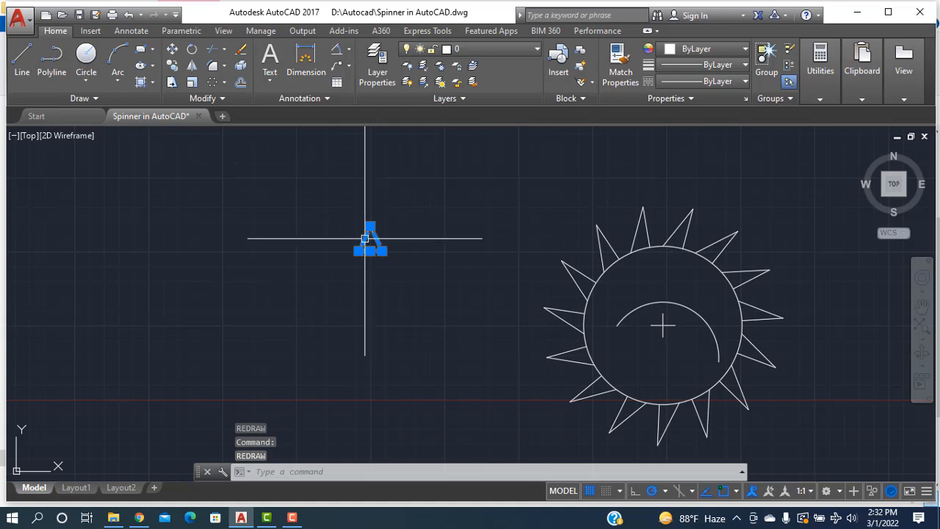
key("Escape")
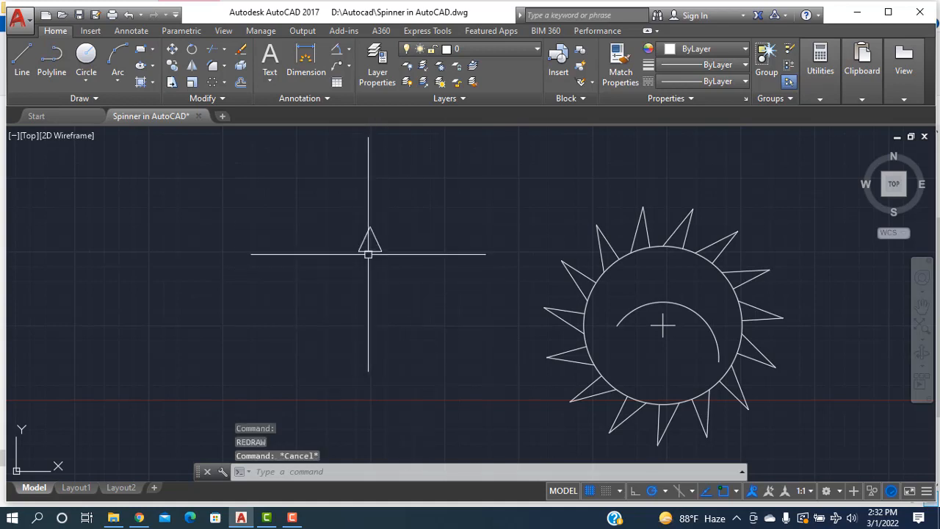
Try to rotate the triangle about its lower-left corner.
left_click(369, 252)
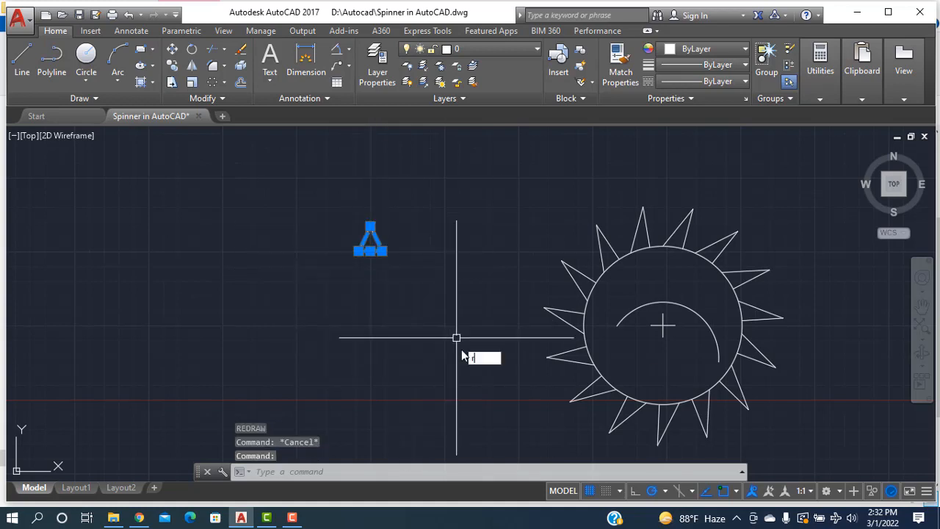
type("ro")
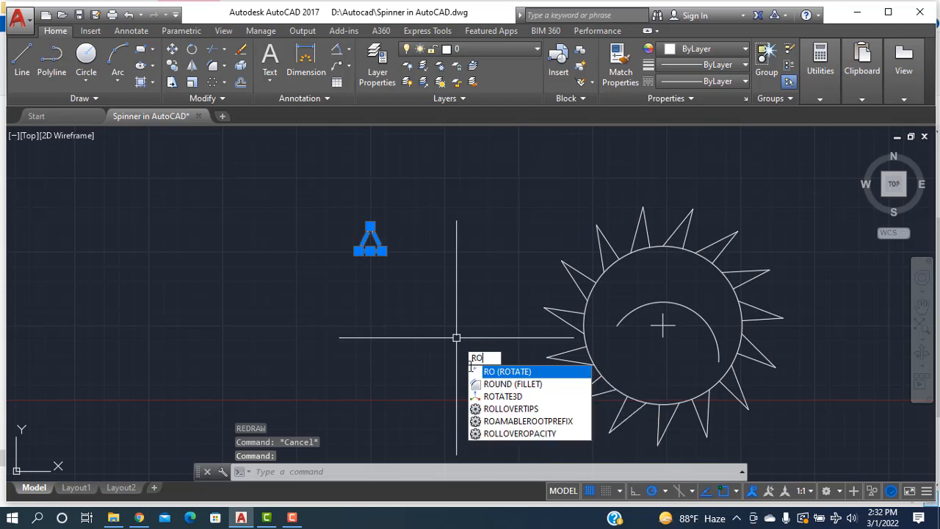
key("Return")
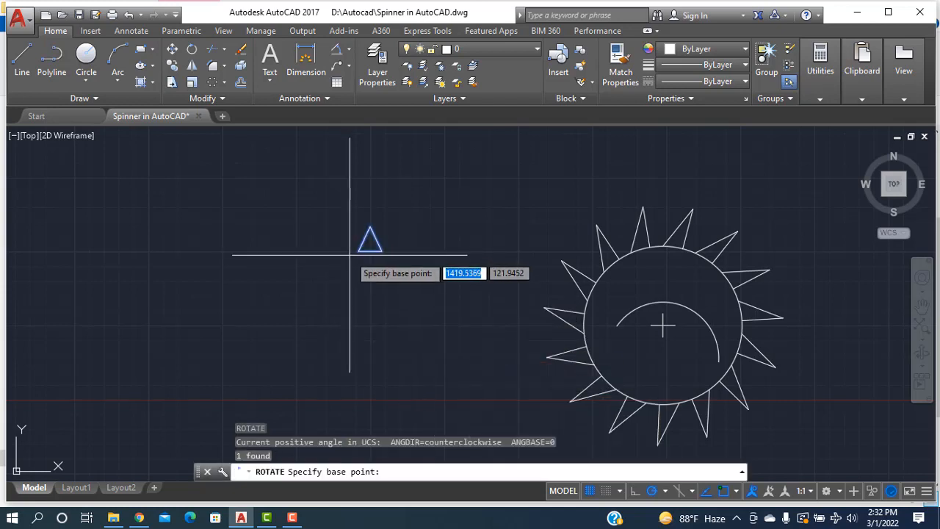
left_click(358, 251)
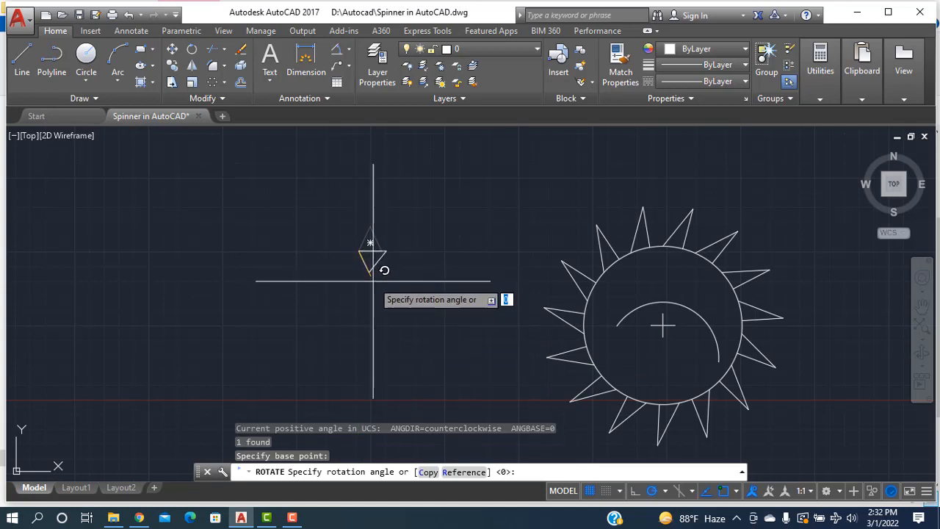
key("Return")
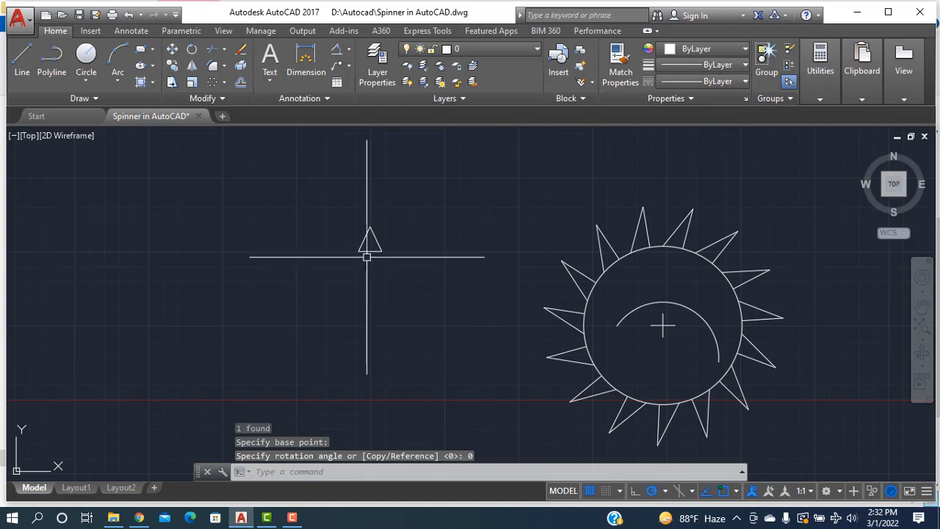
Rotate the triangle 180° about its lower-left corner so that it points downward.
left_click(371, 250)
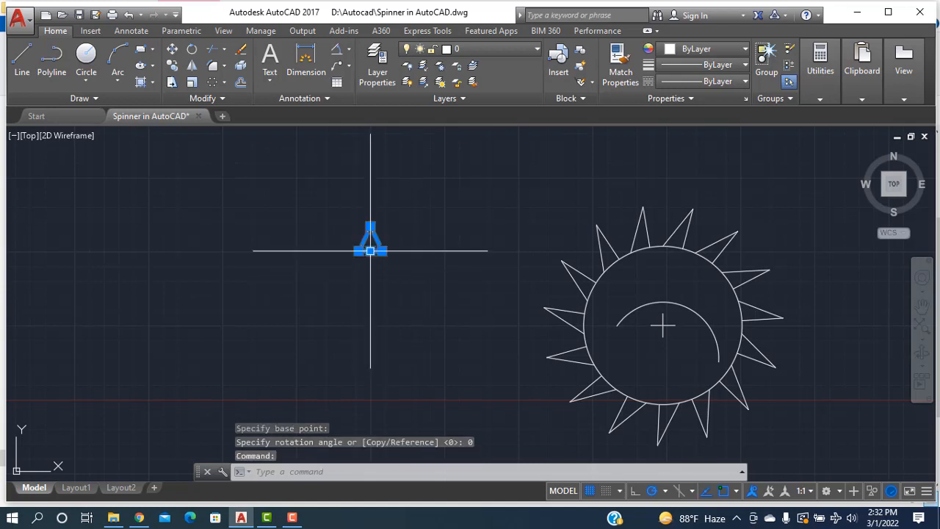
type("o")
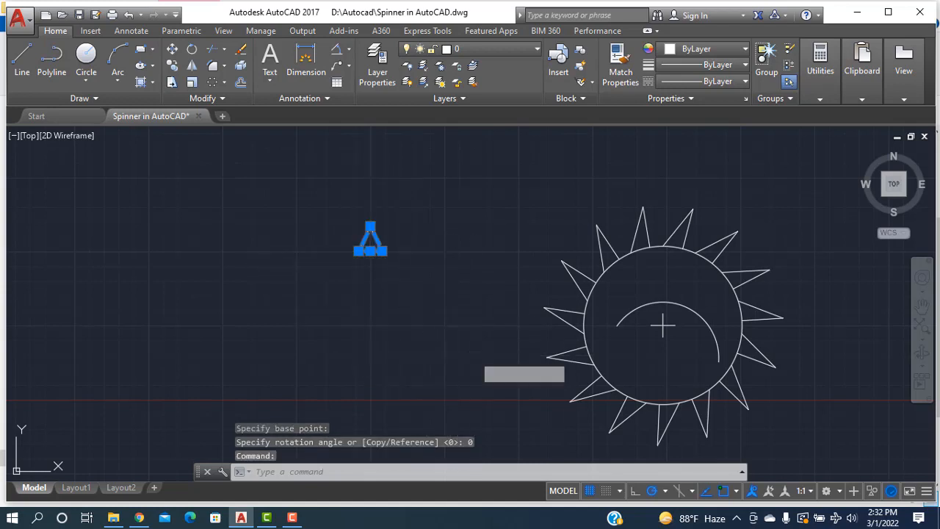
key("Return")
left_click(358, 250)
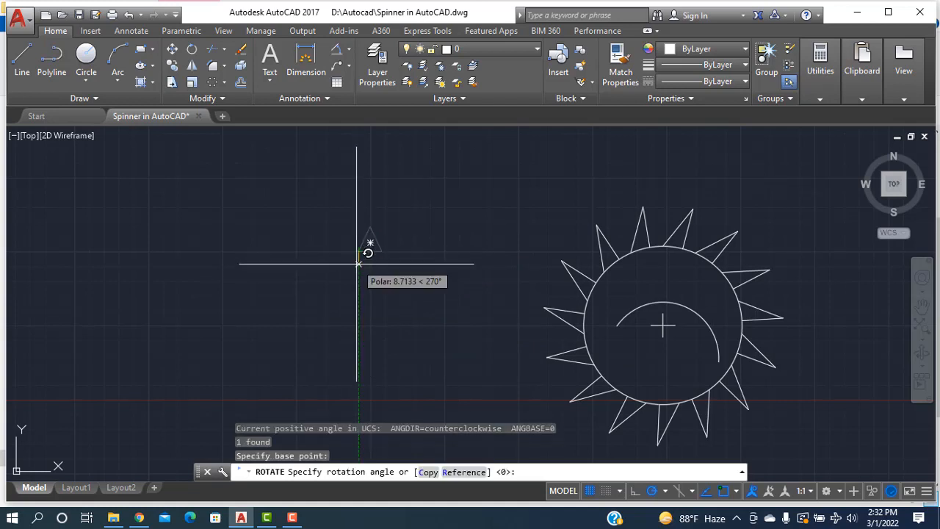
left_click(321, 251)
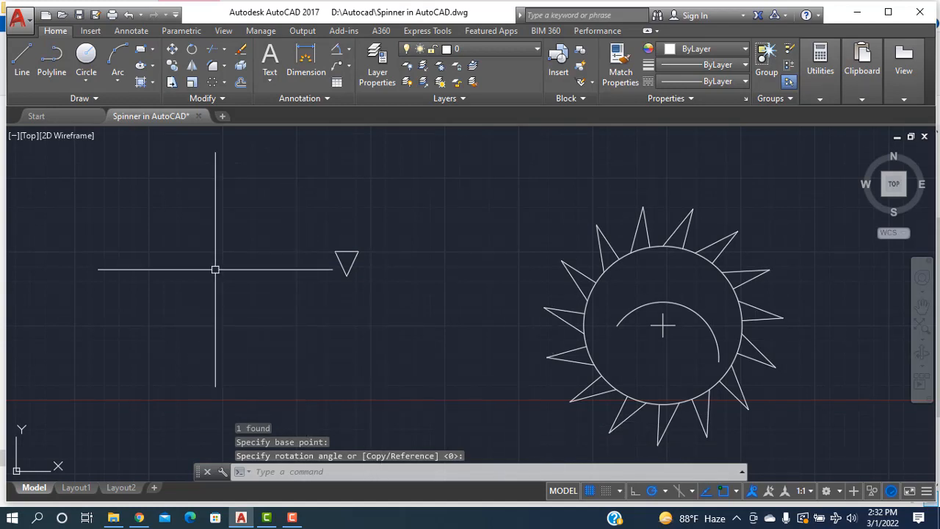
type("MO")
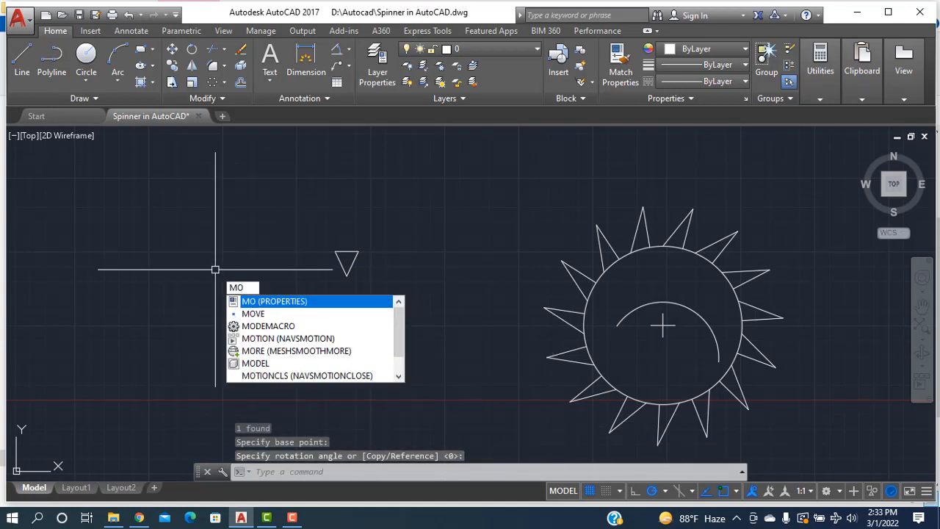
key("Return")
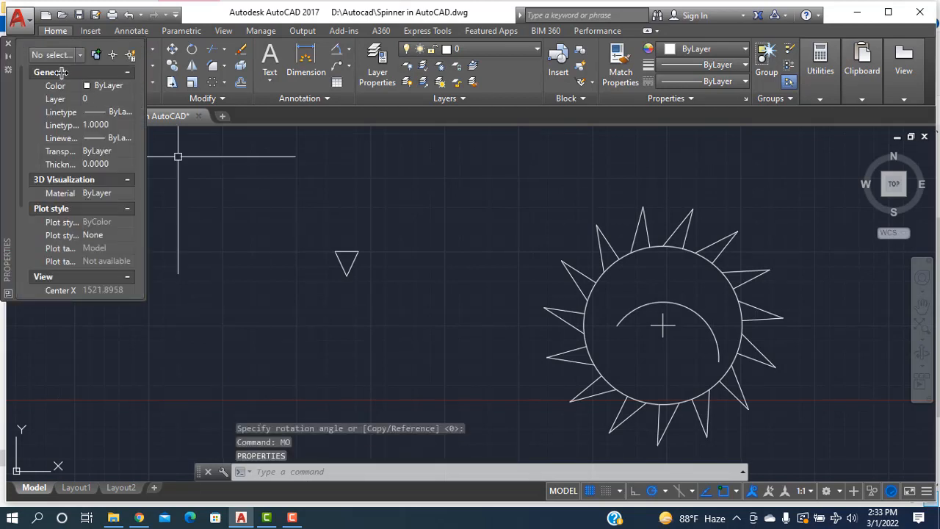
left_click(8, 44)
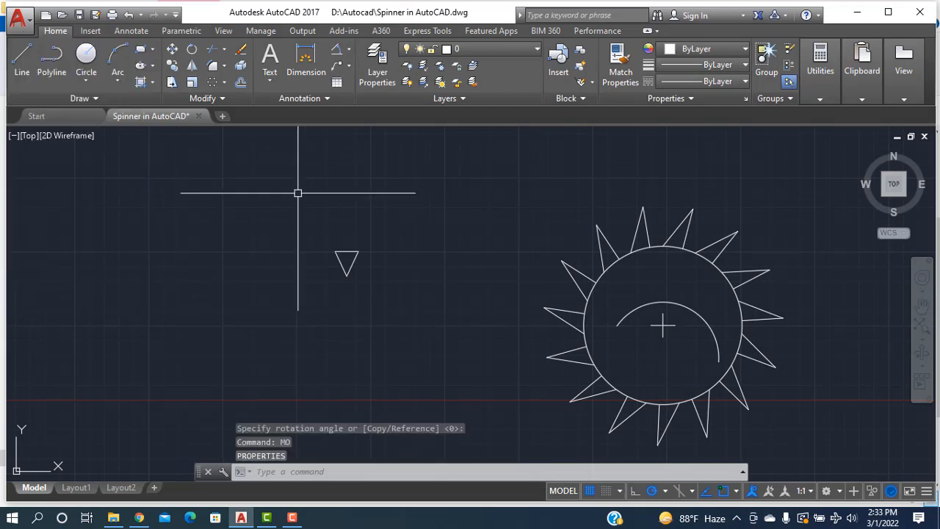
Move the triangle by the midpoint of its flat top edge onto the lower end of the arc inside the cutter.
type("m")
key("Return")
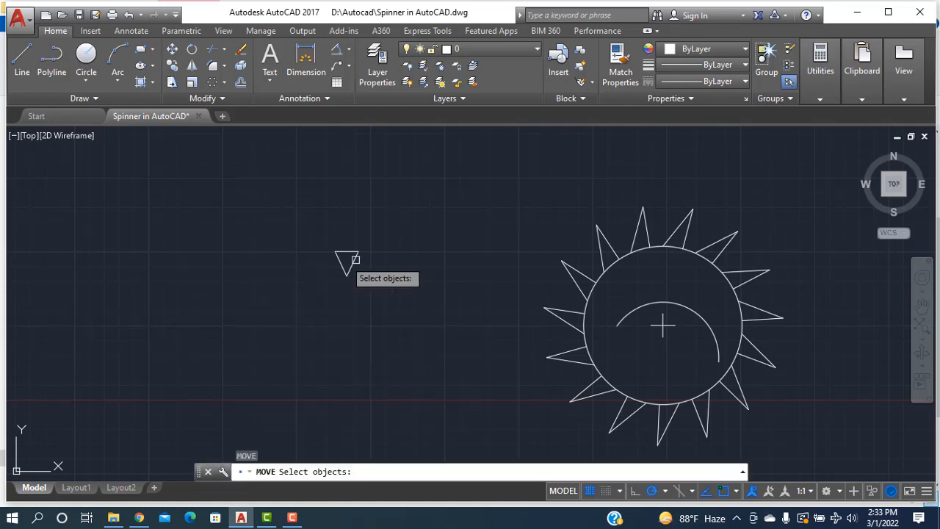
left_click(342, 266)
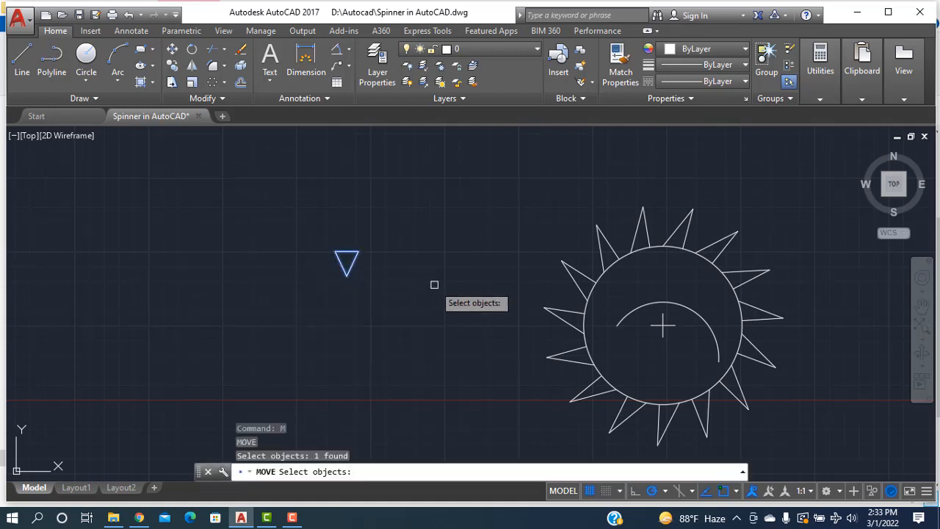
key("Return")
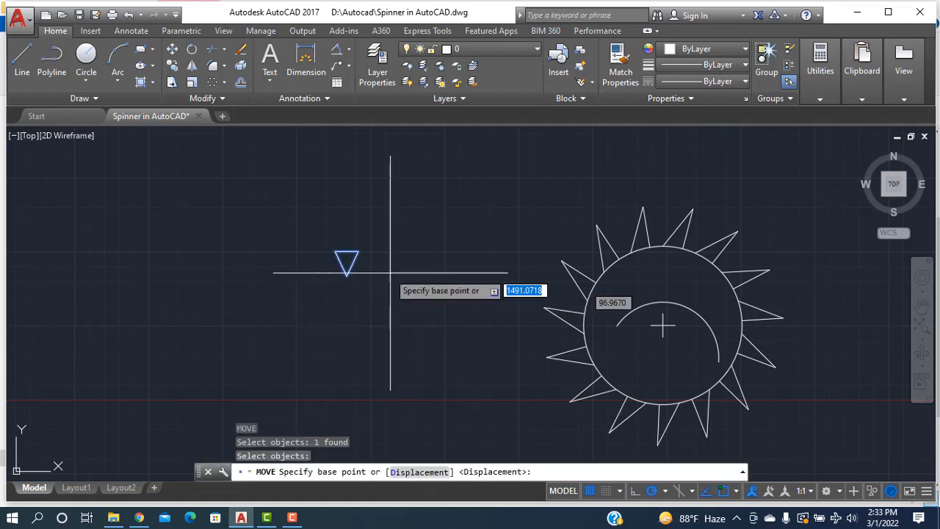
left_click(347, 259)
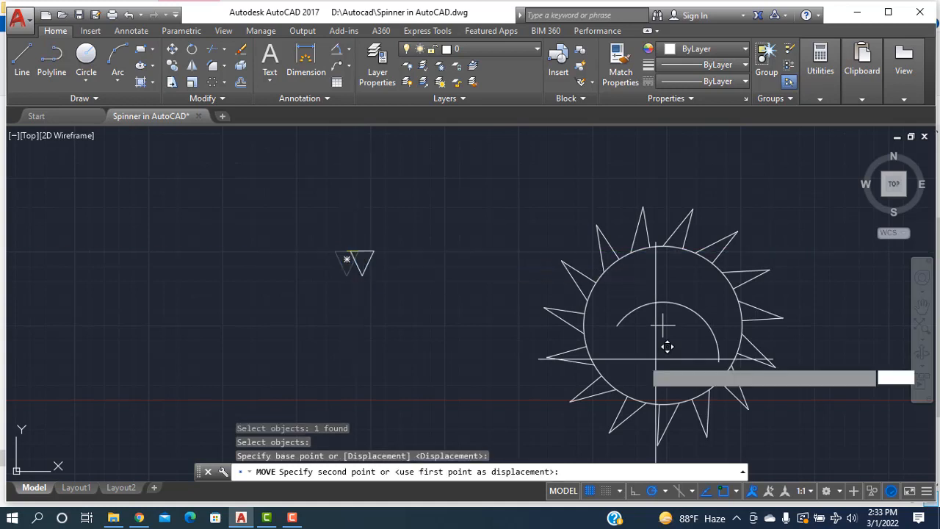
left_click(719, 362)
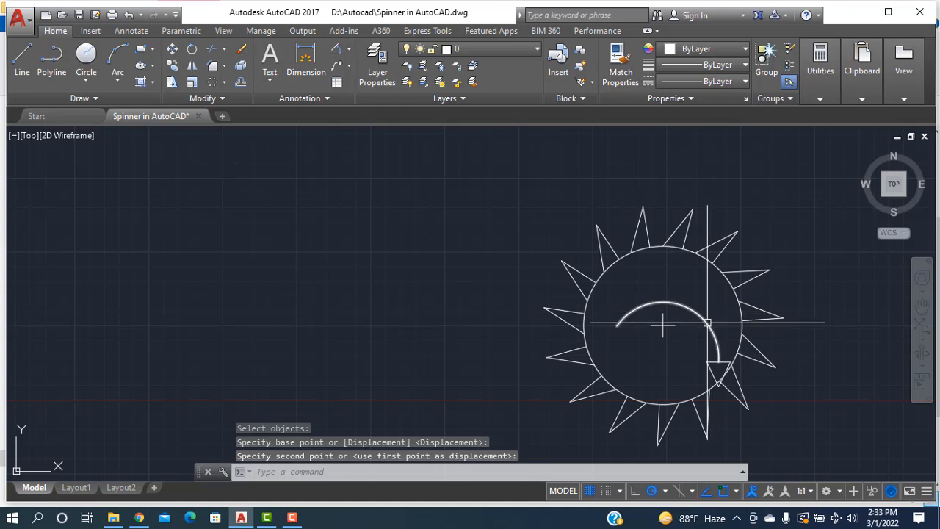
Shorten the arc by stretching its lower end back up along the curve, away from the cutter's rim.
left_click(718, 360)
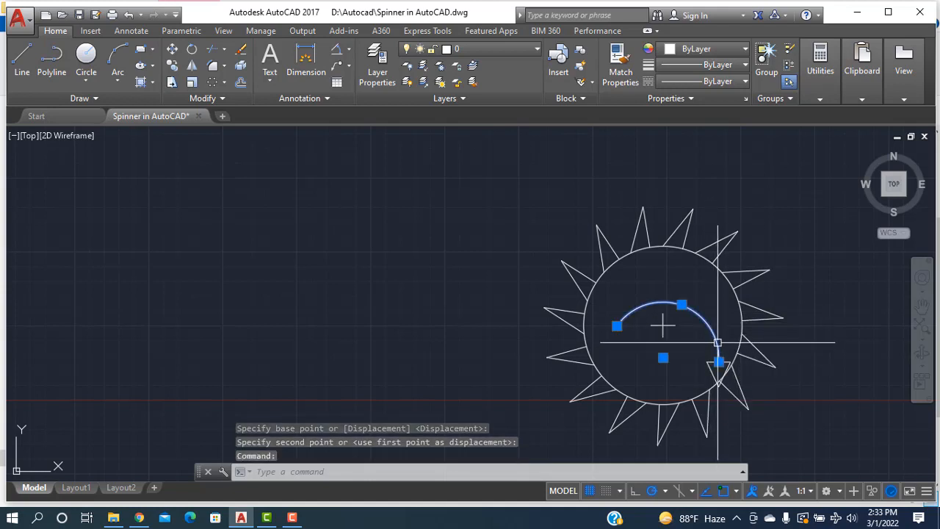
left_click(719, 362)
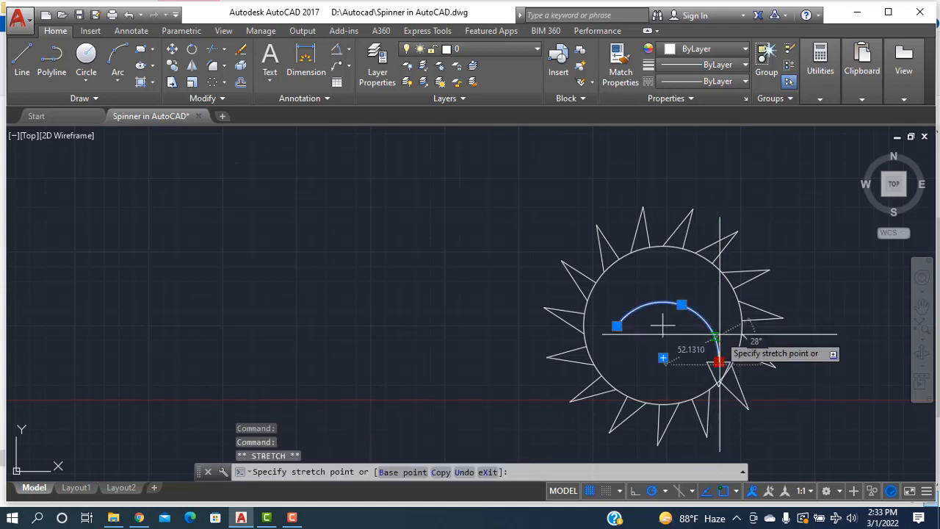
left_click(717, 333)
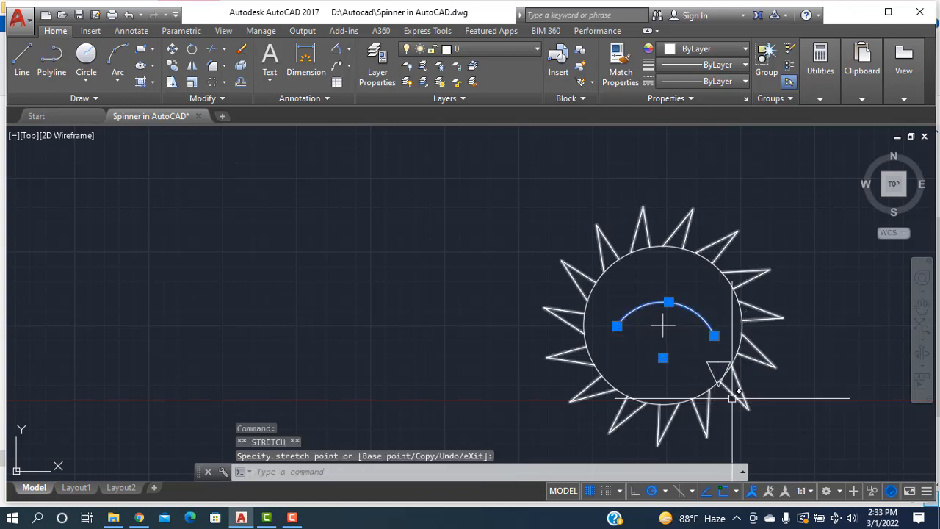
key("Escape")
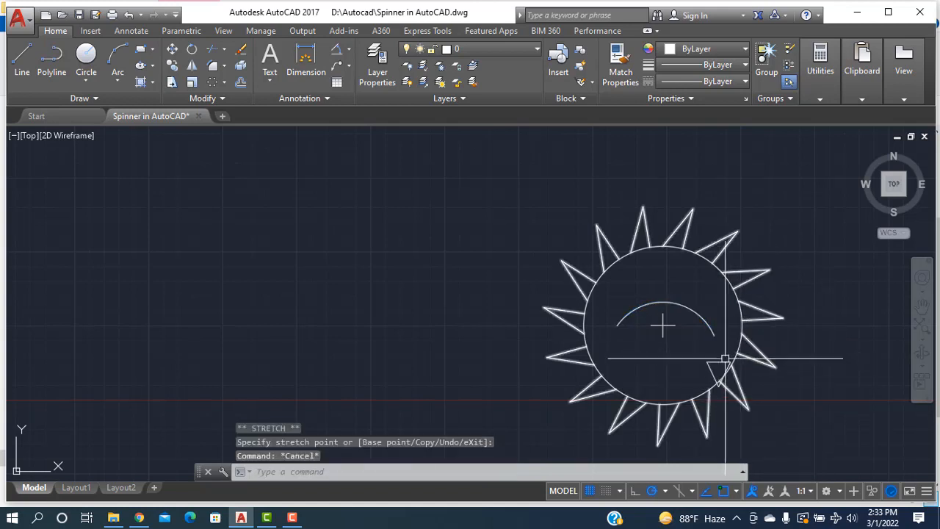
Move the arrowhead triangle by its top-edge midpoint onto the new end of the shortened arc.
type("m")
key("Return")
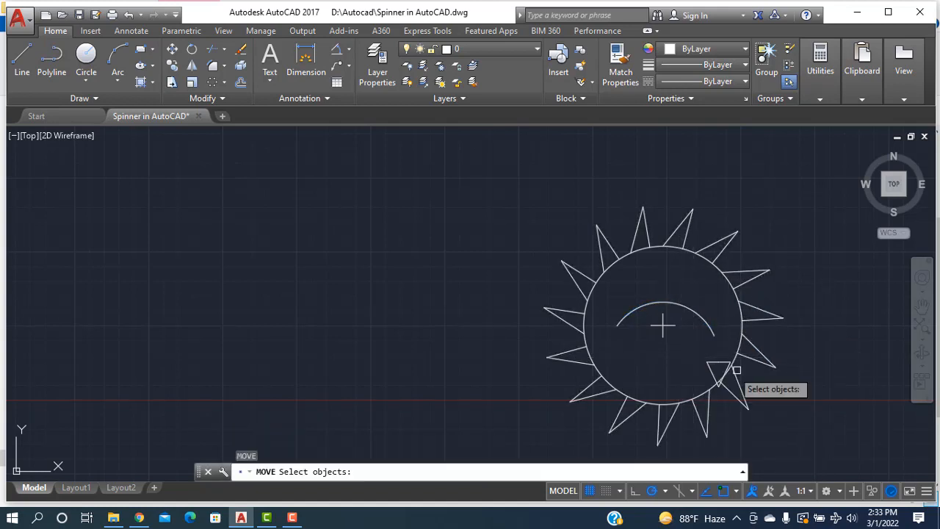
left_click(717, 360)
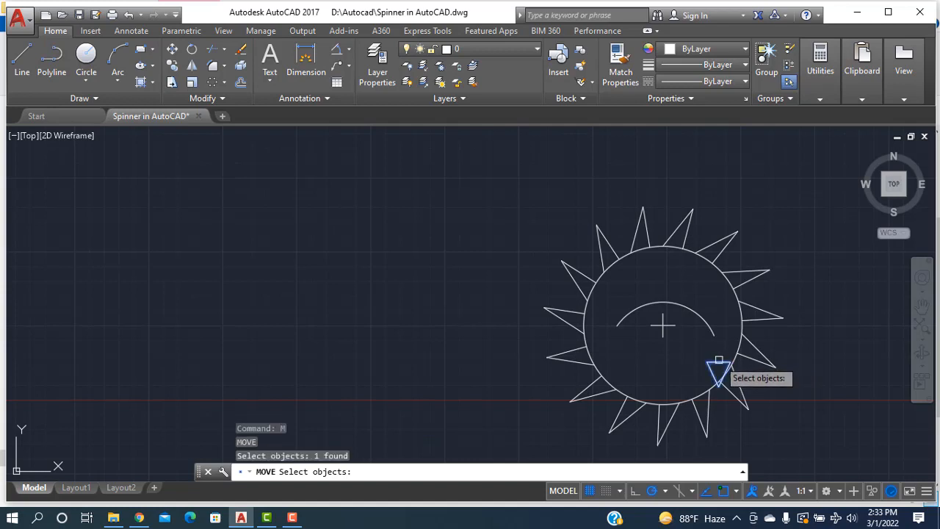
key("Return")
left_click(719, 369)
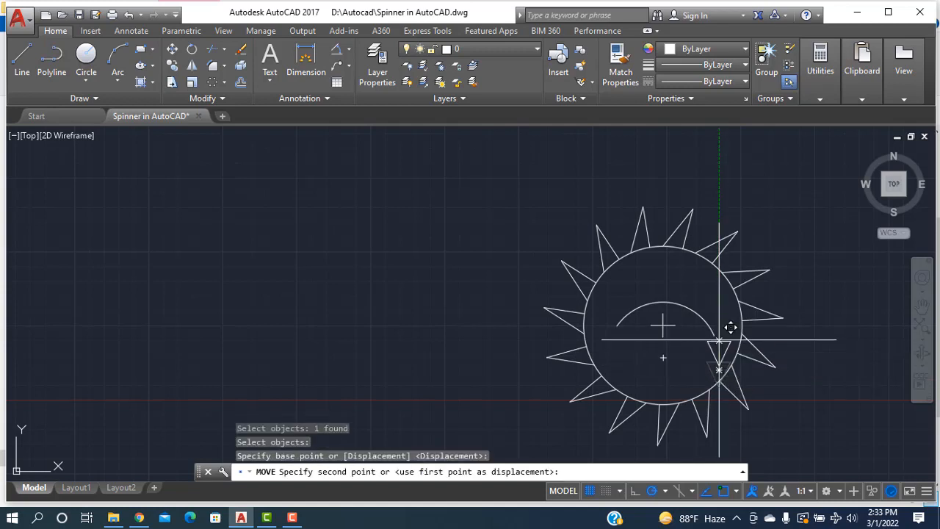
left_click(716, 338)
Try to join the cutter circle, teeth, centre cross, arc and arrowhead into one object.
scroll(830, 340, "down", 4)
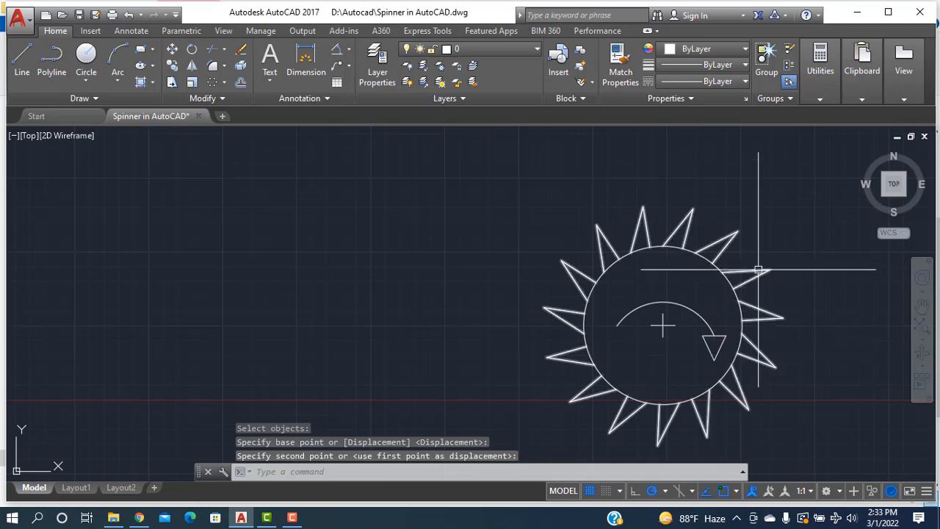
mouse_move(793, 389)
middle_mouse_down()
mouse_move(715, 345)
mouse_move(698, 361)
middle_mouse_up()
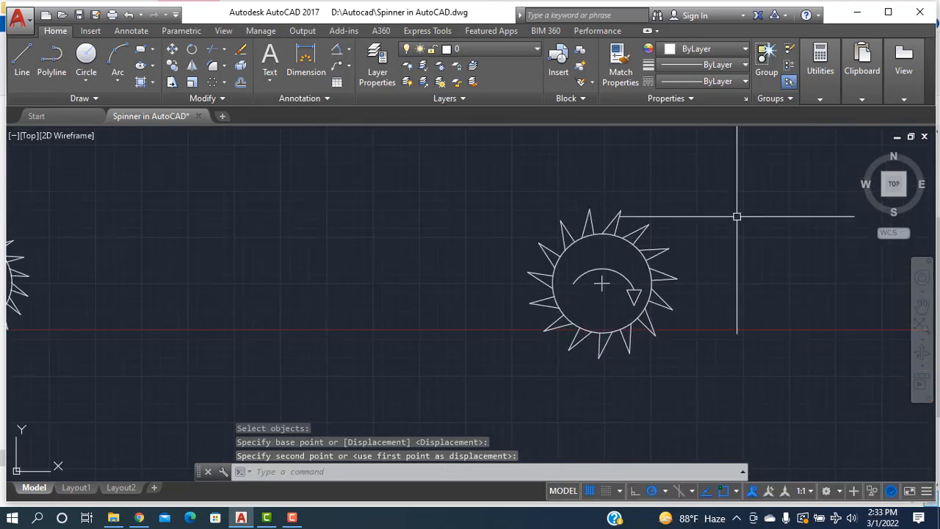
mouse_move(762, 192)
left_mouse_down()
mouse_move(749, 265)
mouse_move(481, 210)
mouse_move(480, 223)
left_mouse_up()
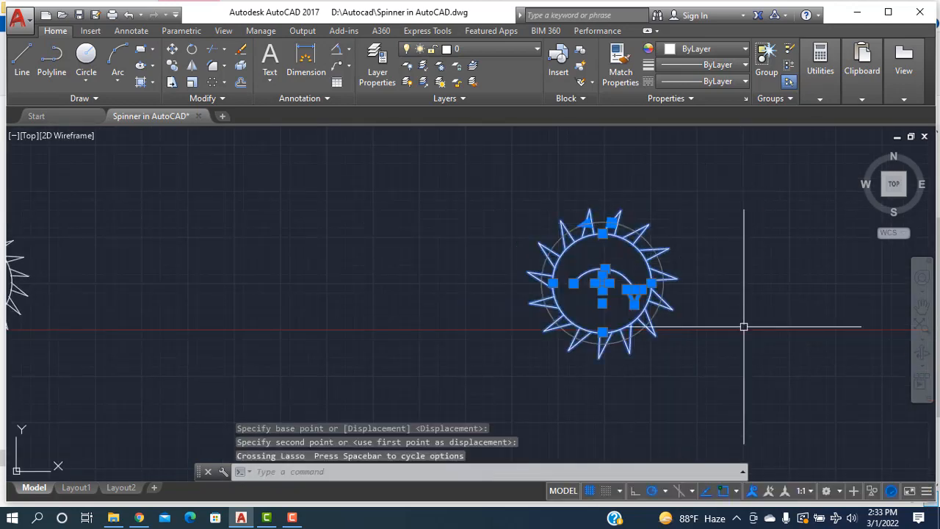
key("Return")
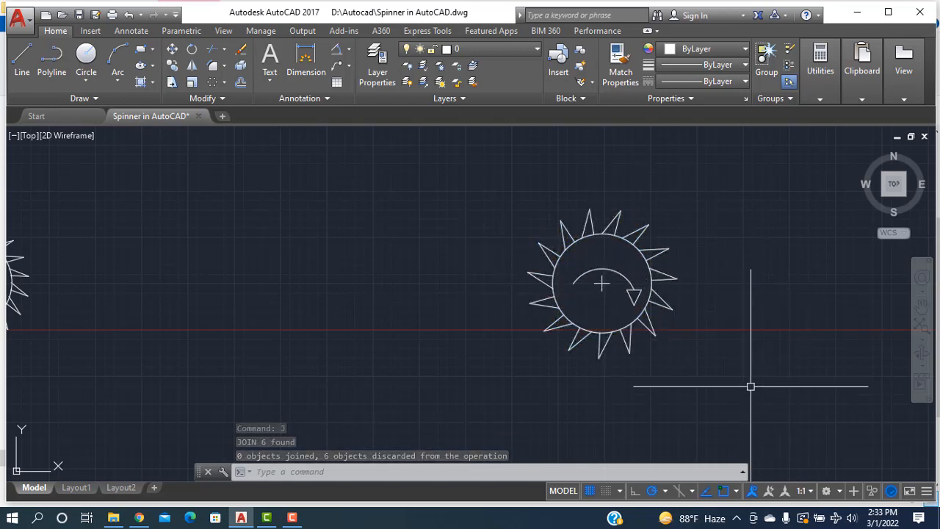
Draw a closed workpiece outline between the diagrams, about 168 high, with a 179-long top edge sloping down to a 110-long lower ledge.
scroll(749, 383, "down", 3)
middle_click_drag(602, 393, 540, 356)
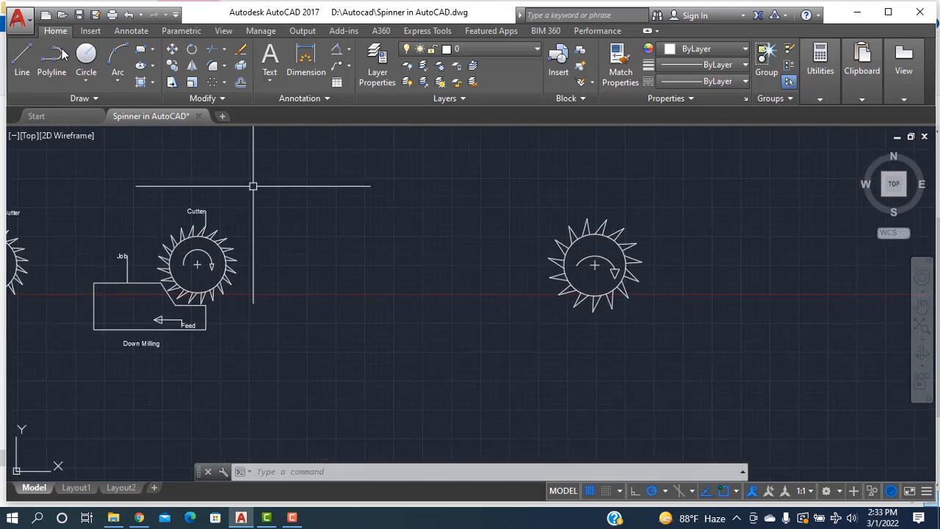
left_click(22, 59)
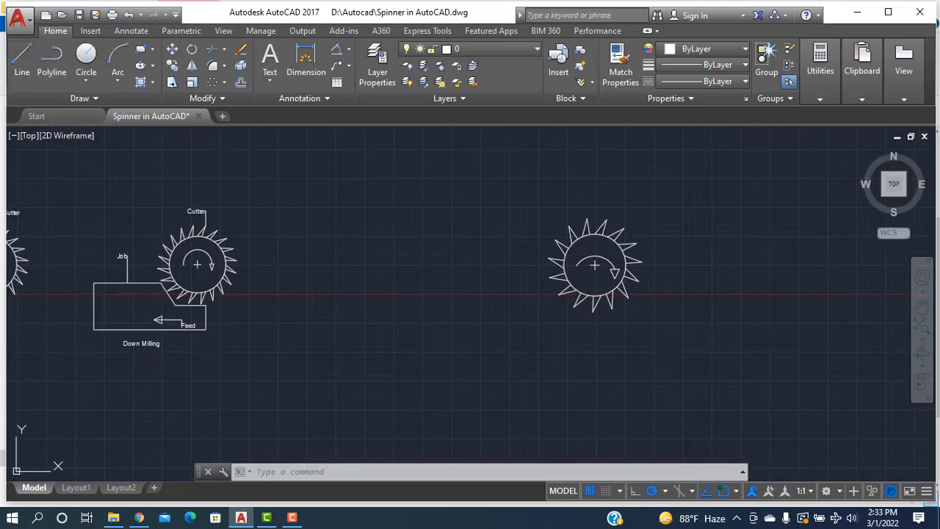
left_click(396, 300)
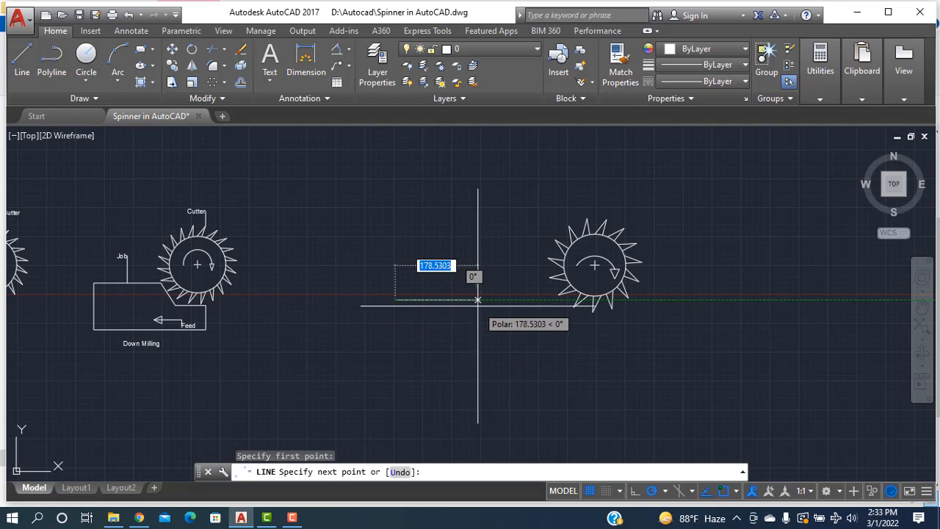
left_click(510, 331)
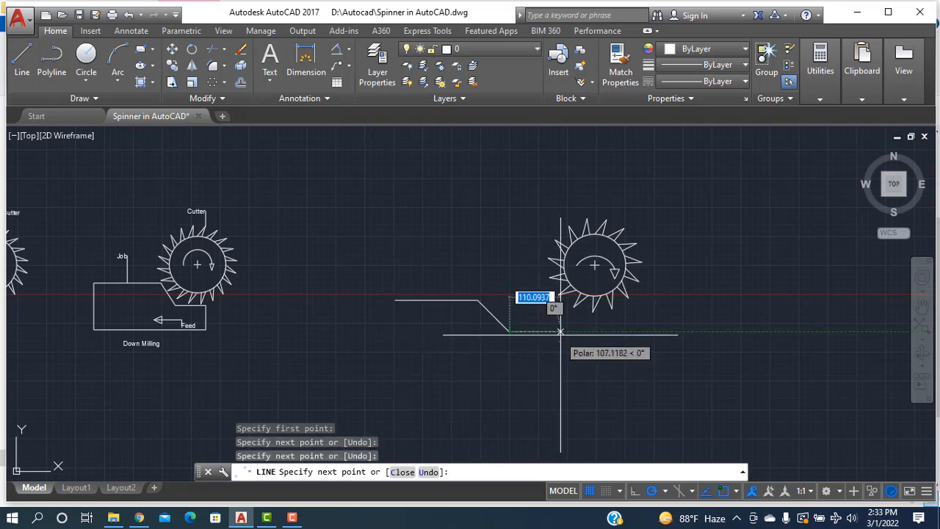
left_click(561, 331)
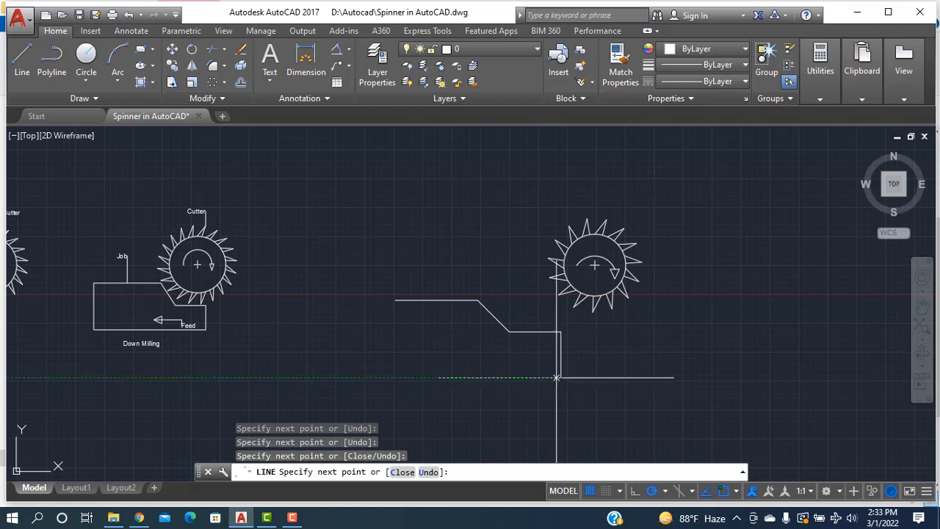
left_click(558, 377)
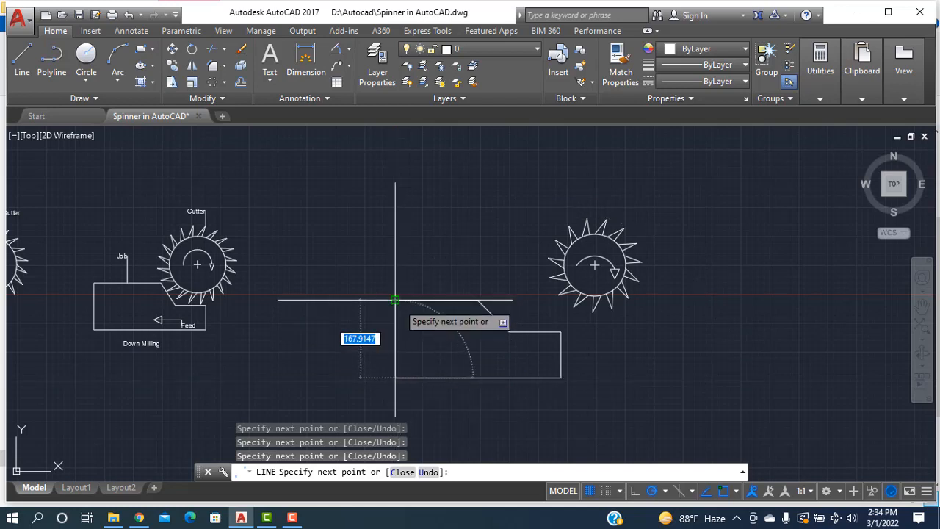
right_click(394, 266)
left_click(416, 276)
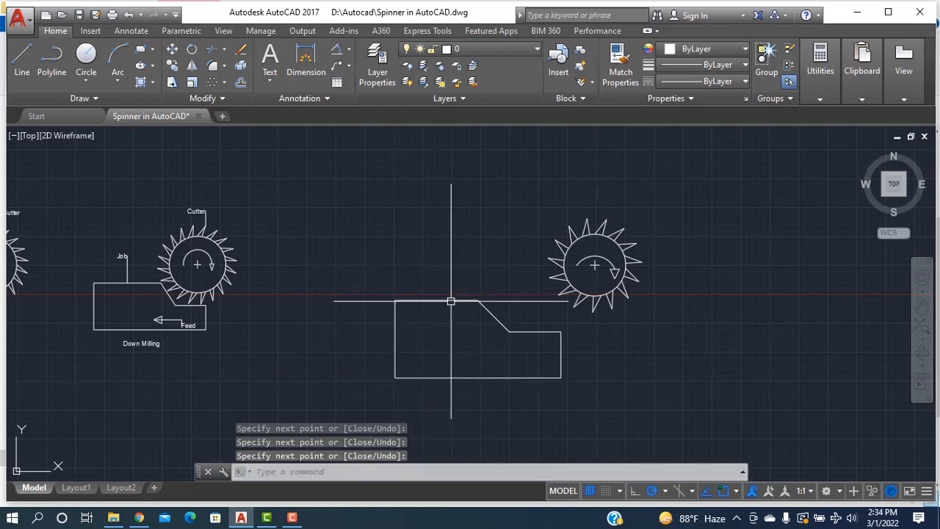
Join the six lines of the workpiece outline into a single polyline.
left_click(493, 316)
left_click(534, 332)
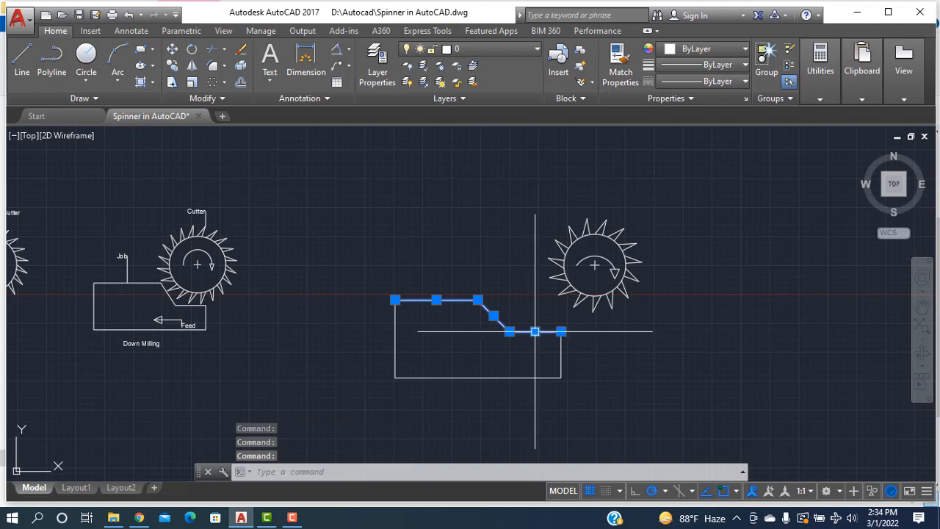
left_click(562, 355)
left_click(512, 377)
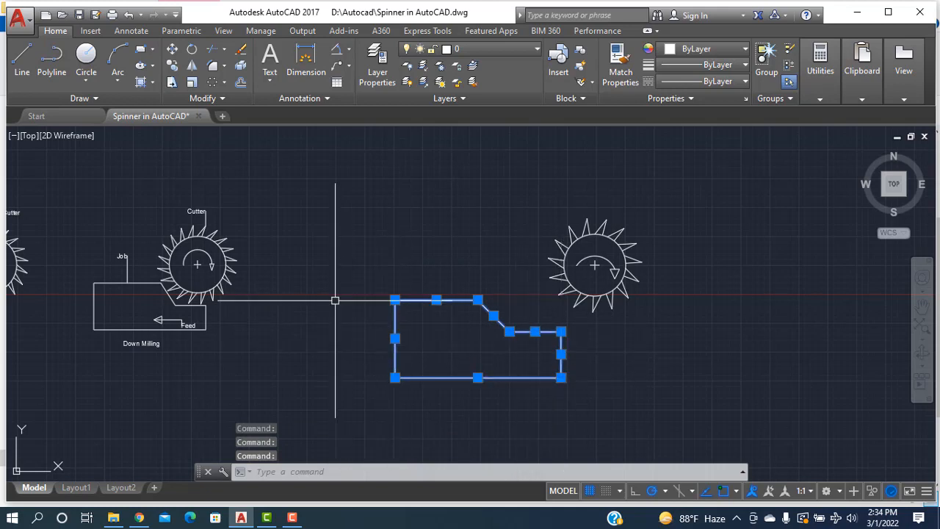
type("j")
key("Return")
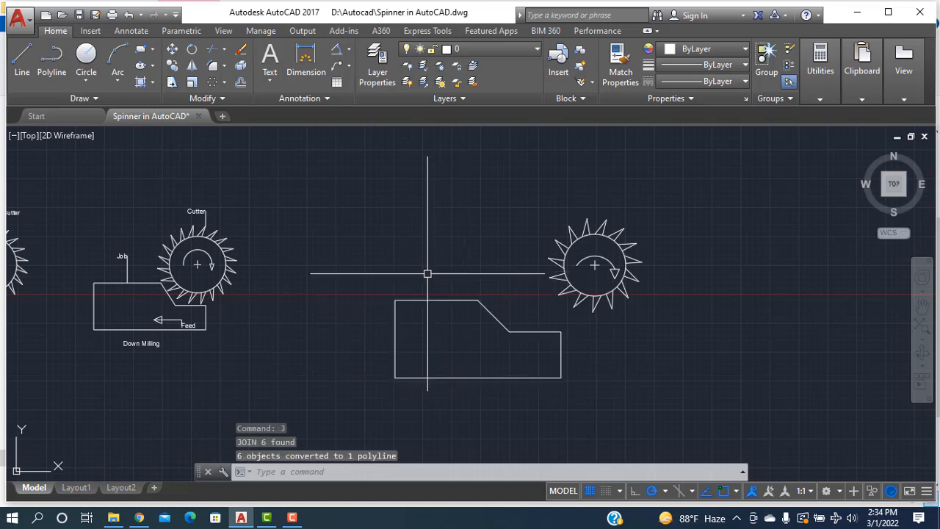
Move the workpiece outline under the new cutter so its sloped edge and lower ledge meet the teeth.
type("m")
key("Return")
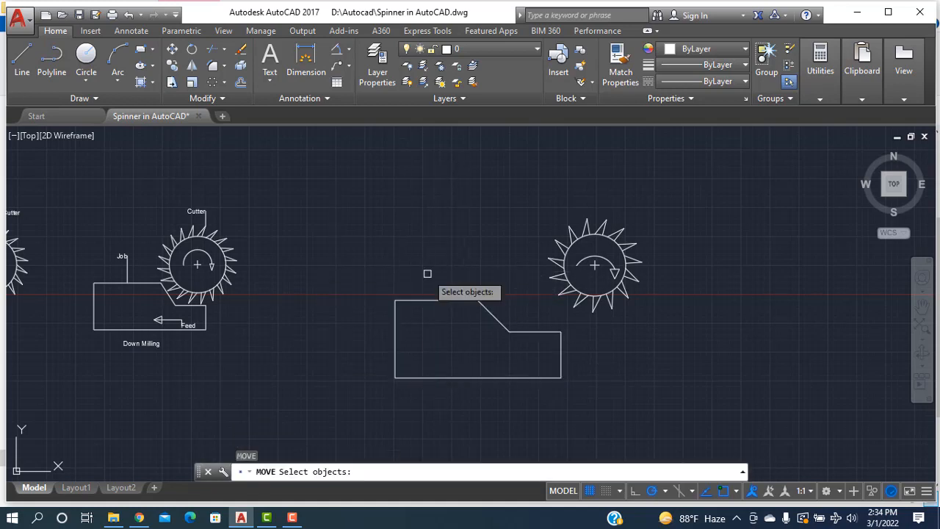
left_click(393, 364)
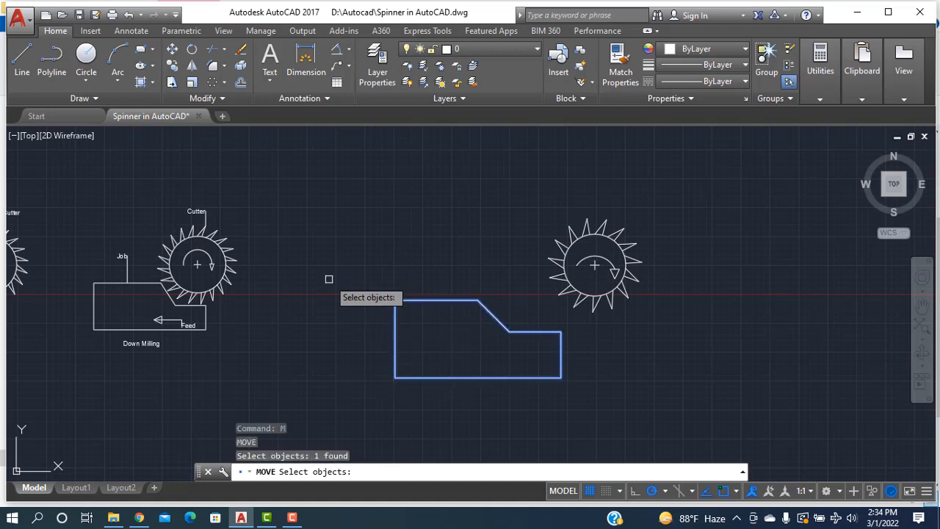
key("Return")
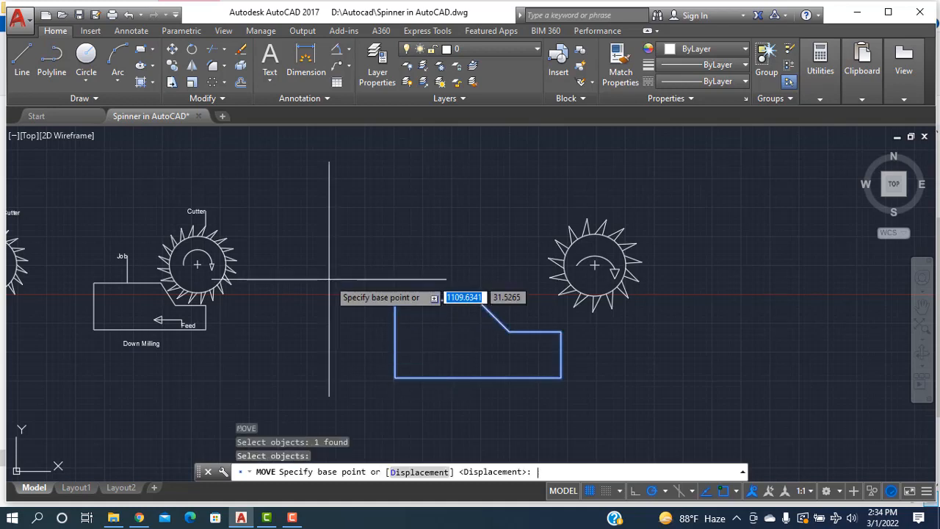
left_click(396, 378)
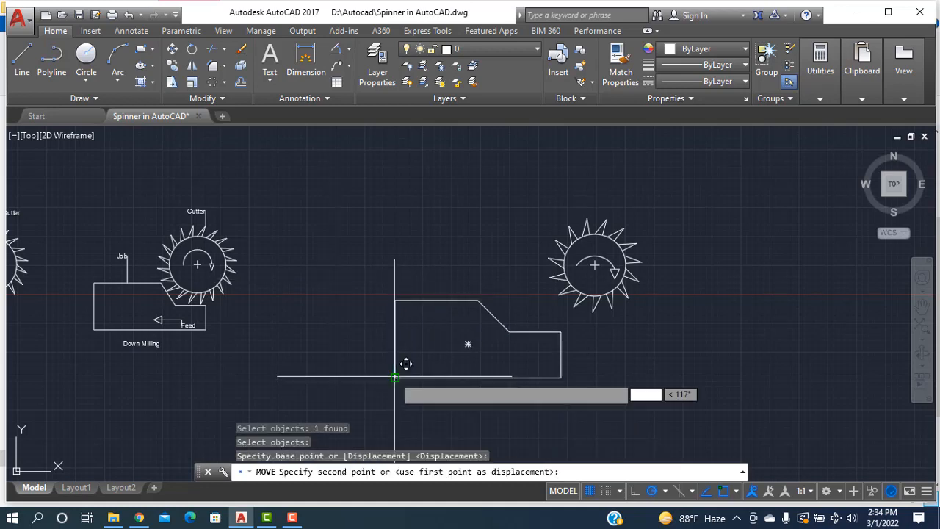
left_click(461, 360)
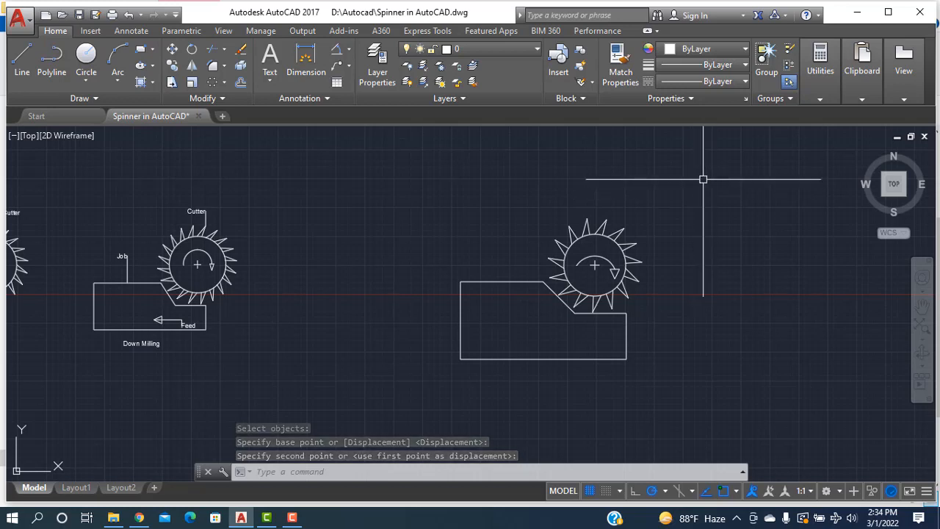
Copy the new cutter and workpiece horizontally to the right, about 939 units from the original.
mouse_move(716, 191)
left_mouse_down()
mouse_move(581, 390)
mouse_move(437, 248)
left_mouse_up()
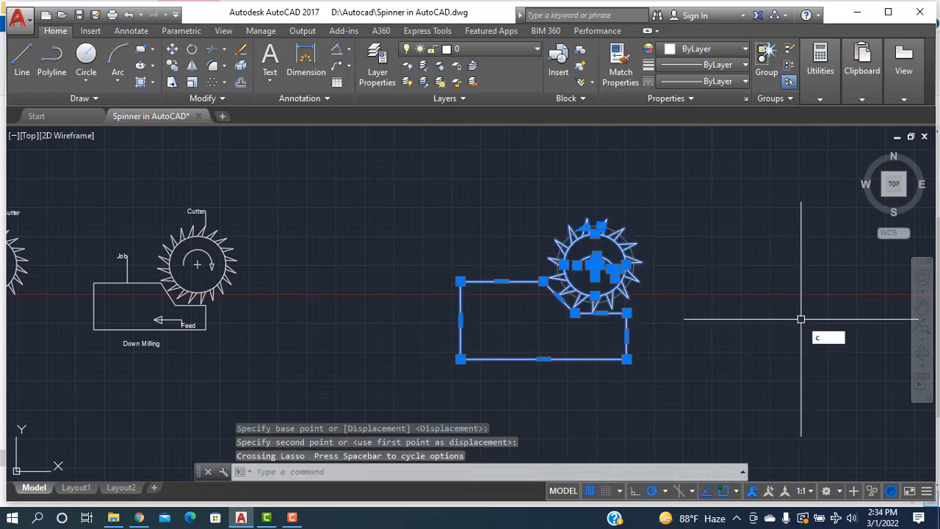
key("Return")
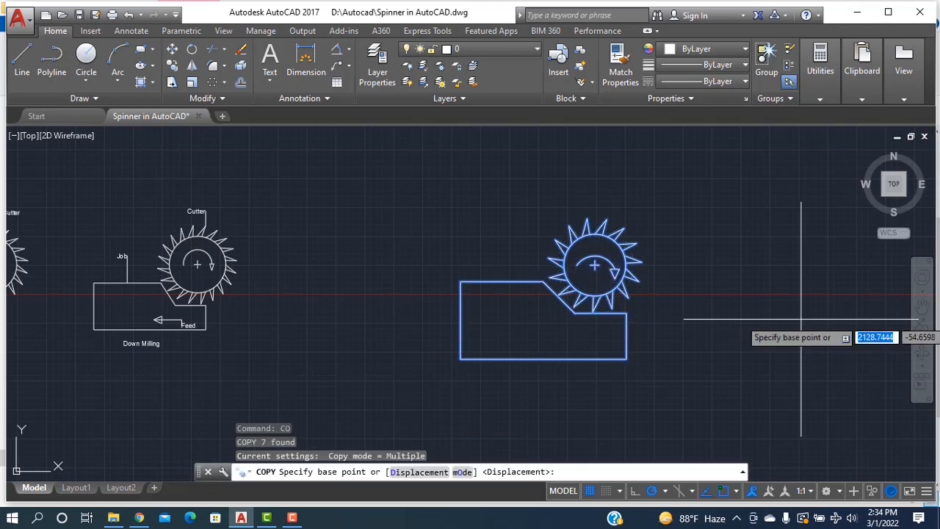
left_click(462, 358)
middle_click_drag(745, 360, 538, 361)
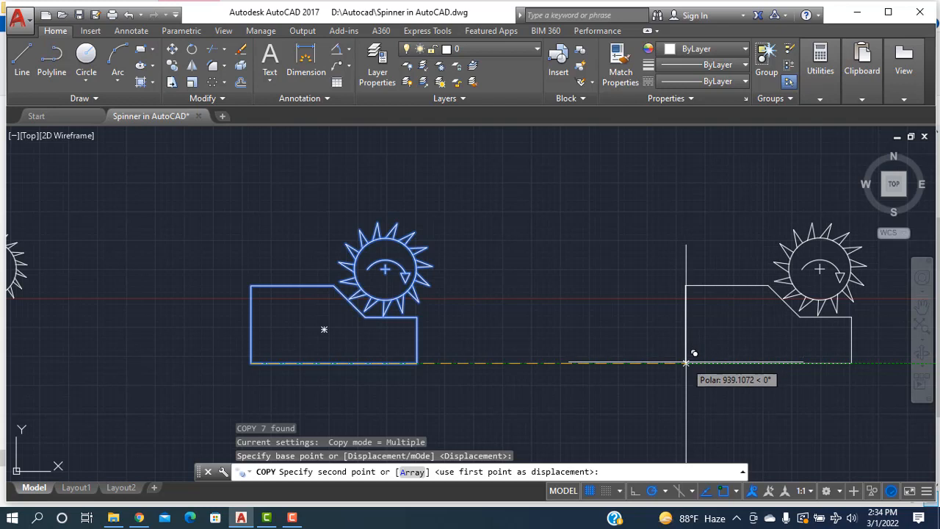
left_click(686, 363)
right_click(621, 270)
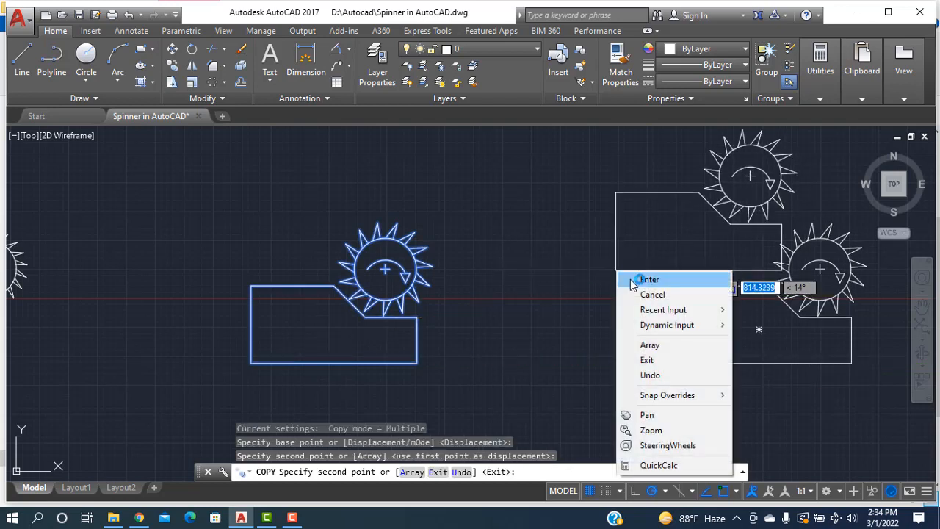
left_click(640, 279)
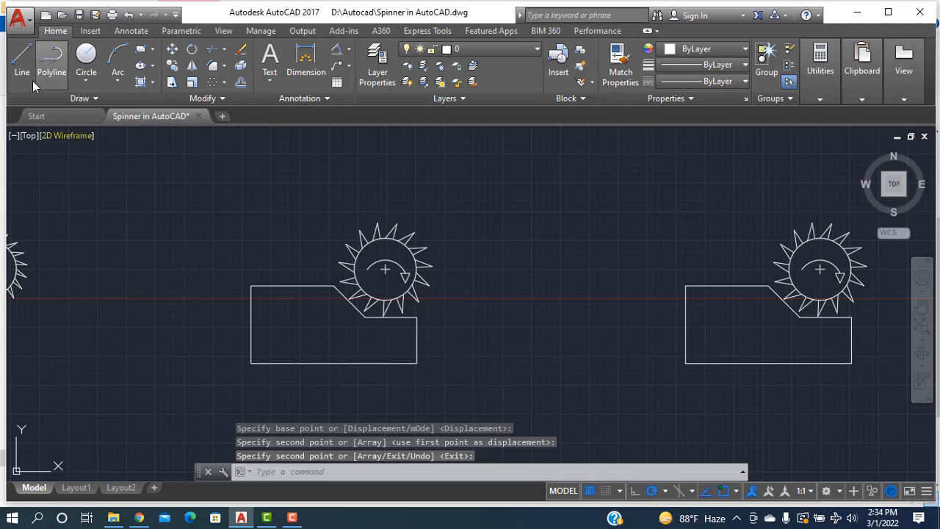
Draw a horizontal feed arrow with a triangular head pointing right inside the original workpiece.
left_click(22, 60)
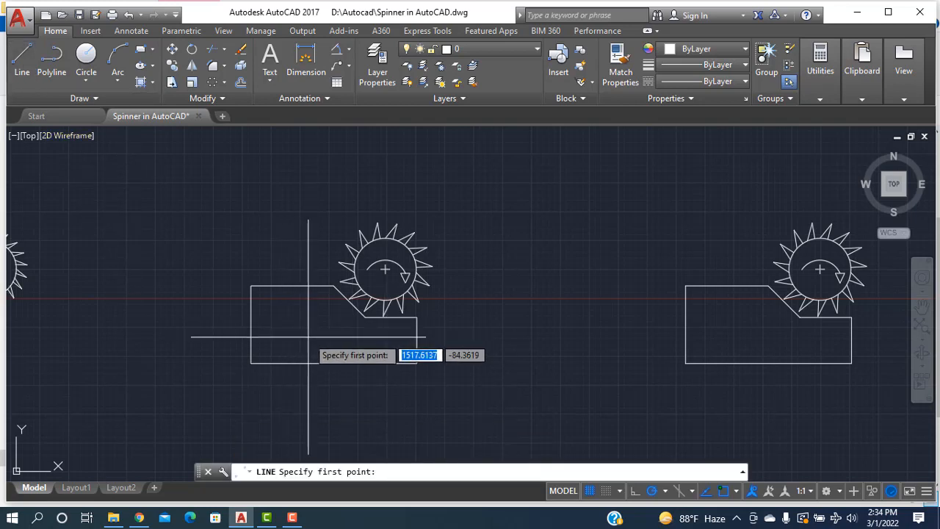
left_click(307, 336)
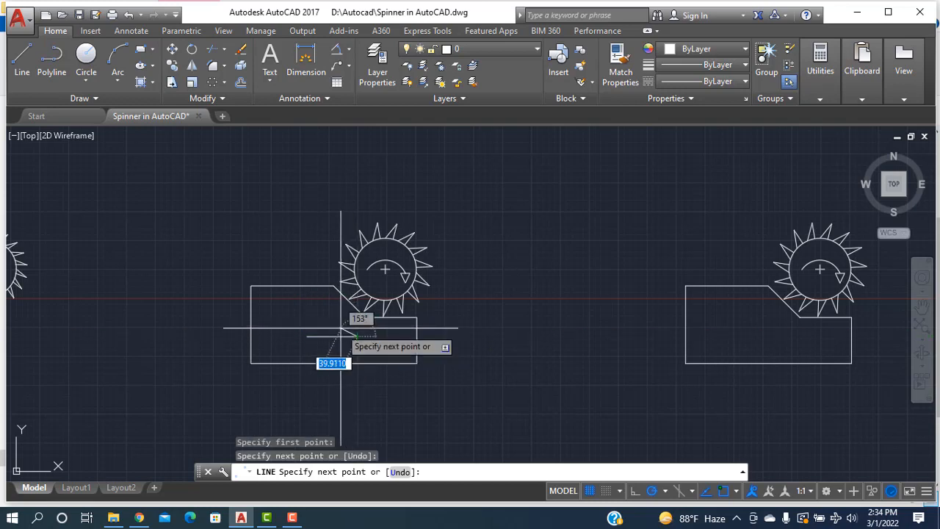
left_click(341, 337)
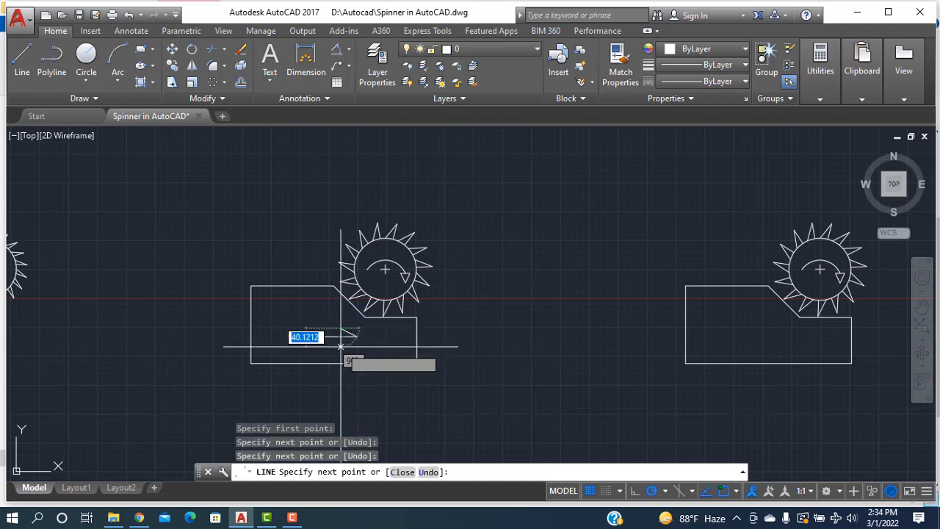
left_click(337, 336)
left_click(356, 337)
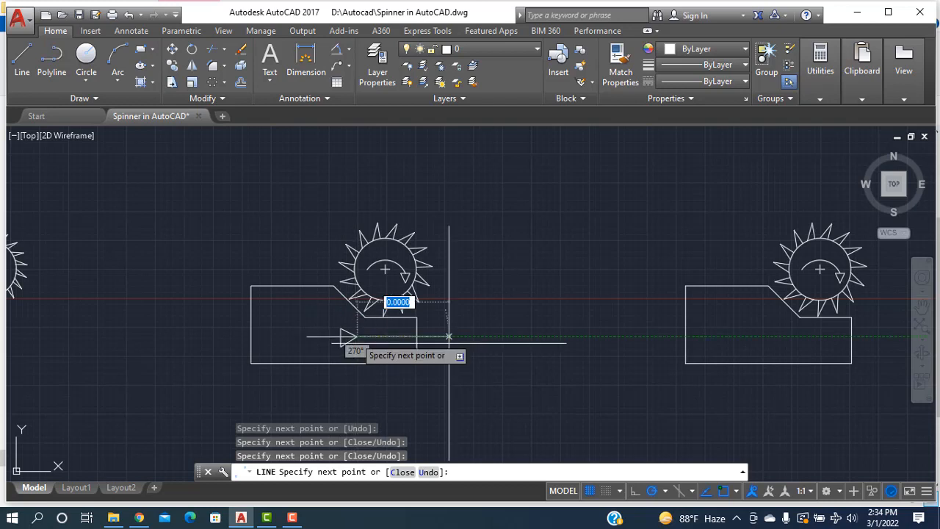
right_click(536, 336)
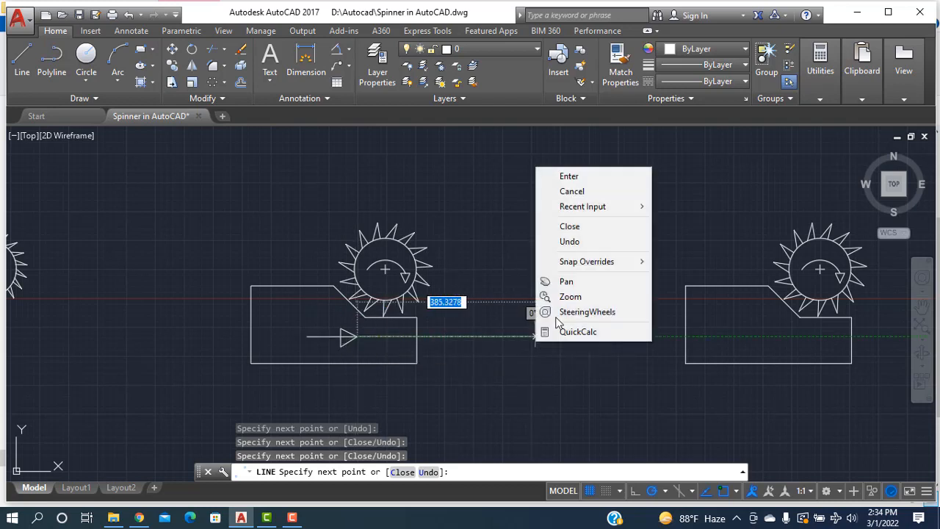
left_click(576, 183)
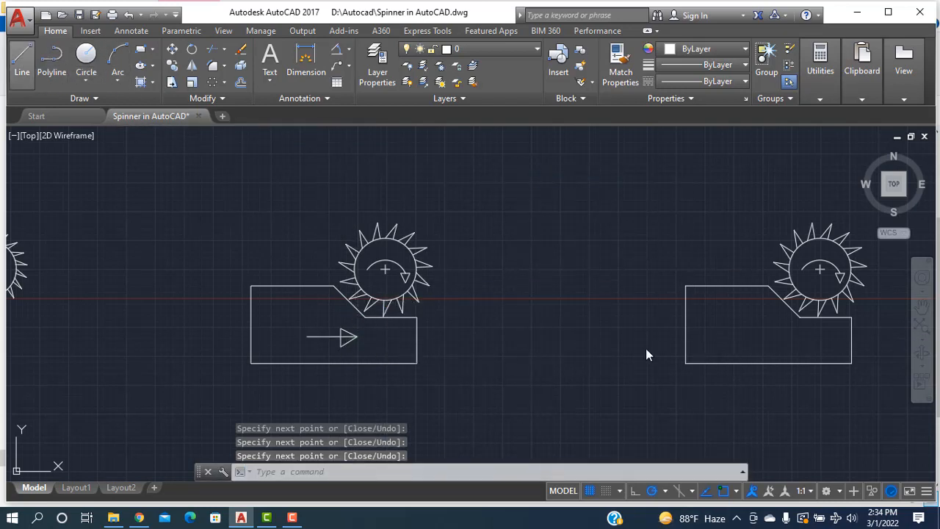
Draw a horizontal feed arrow with a triangular head pointing left inside the copied workpiece.
key("Return")
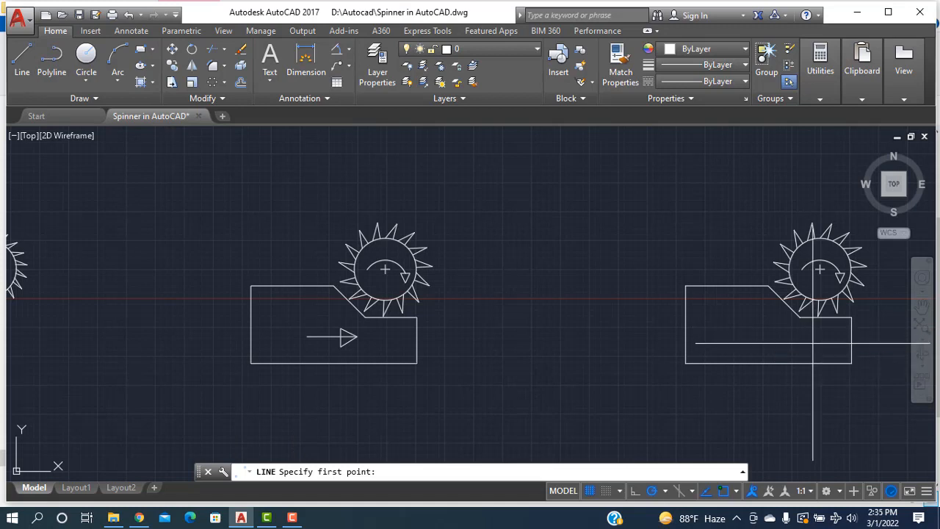
left_click(813, 343)
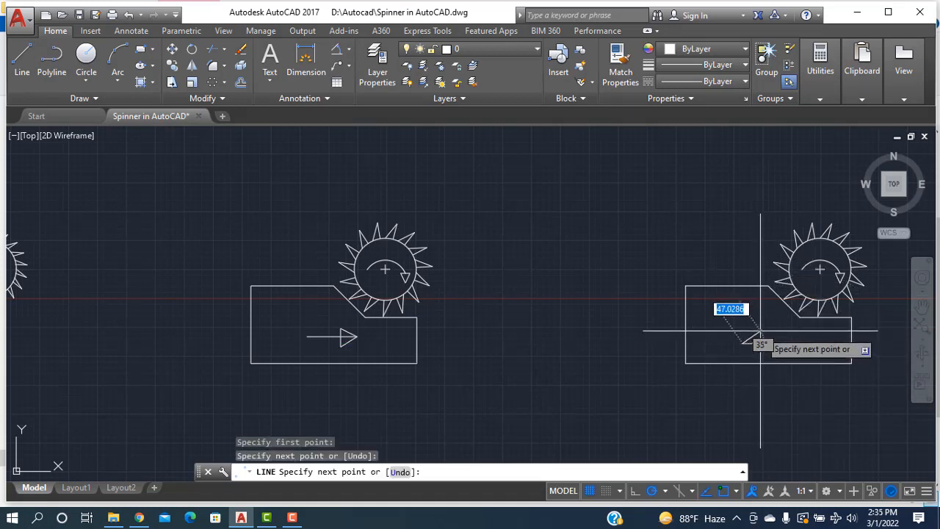
left_click(760, 331)
left_click(760, 352)
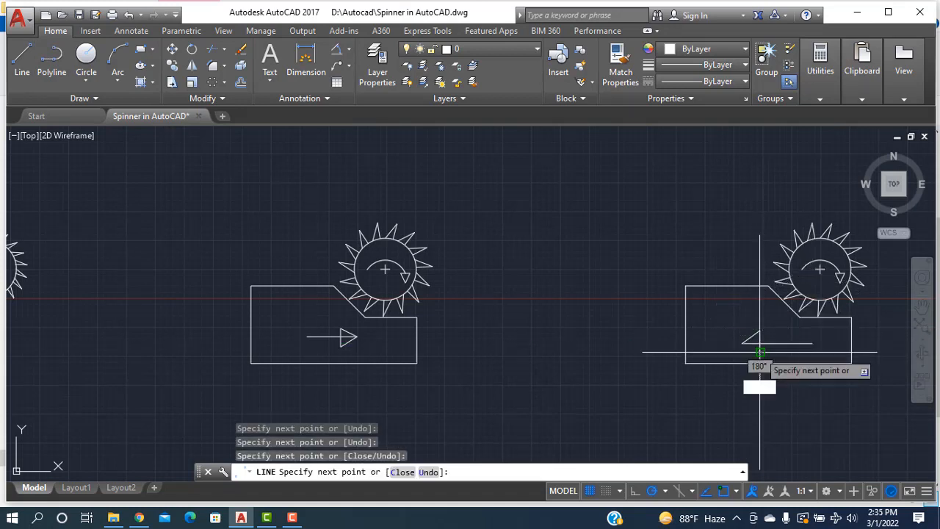
left_click(742, 343)
right_click(540, 244)
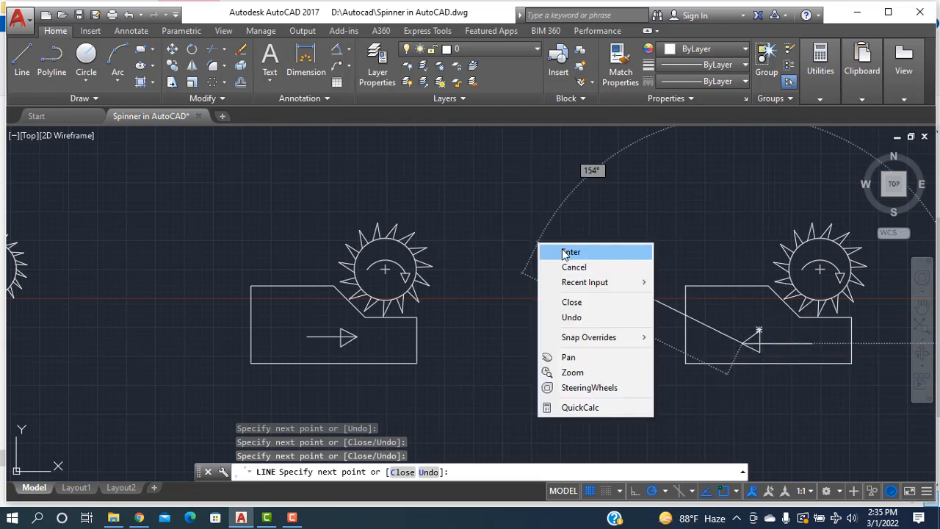
left_click(570, 253)
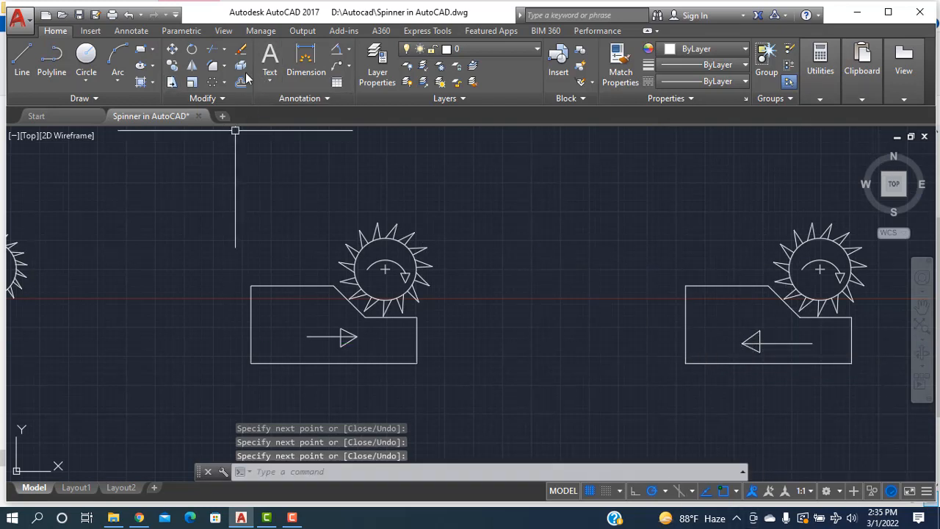
Add a multileader labelled "Cutter" with text height 10, rising from an upper tooth of the original cutter.
left_click(336, 66)
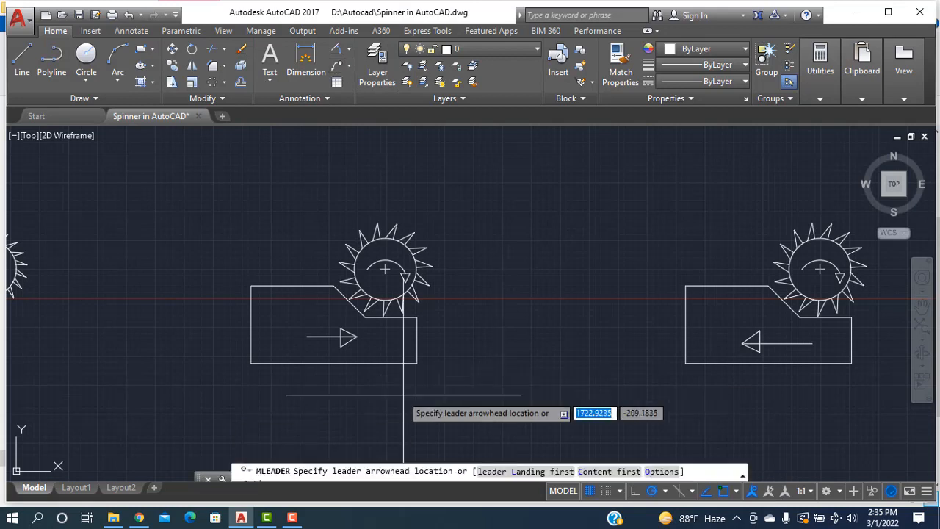
left_click(397, 223)
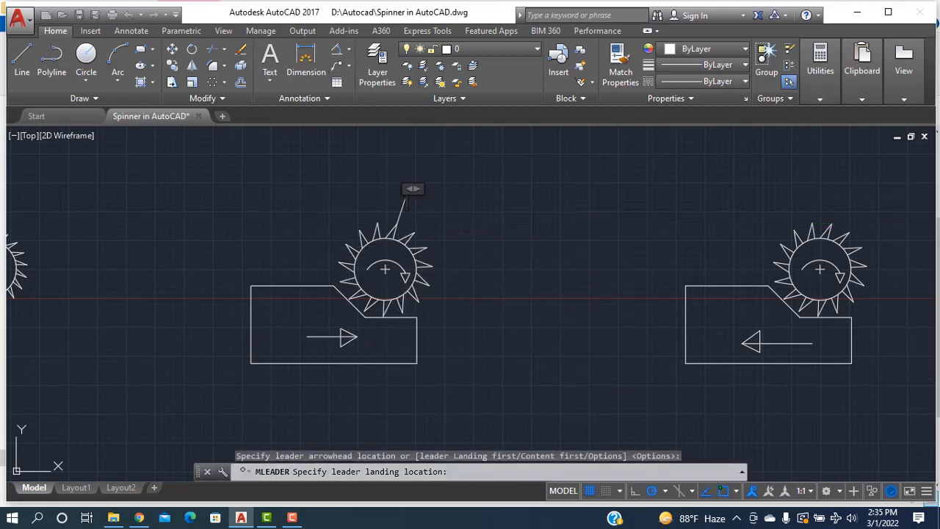
left_click(406, 197)
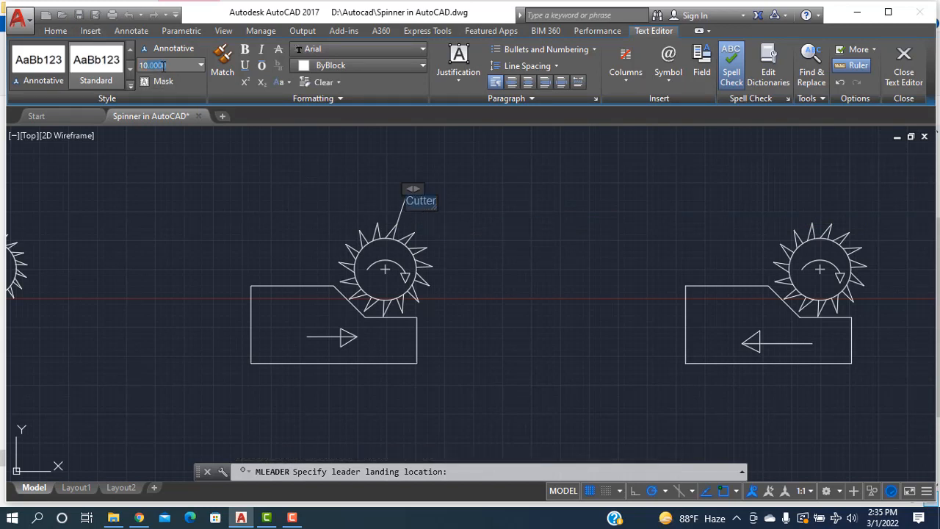
key("Return")
left_click(194, 177)
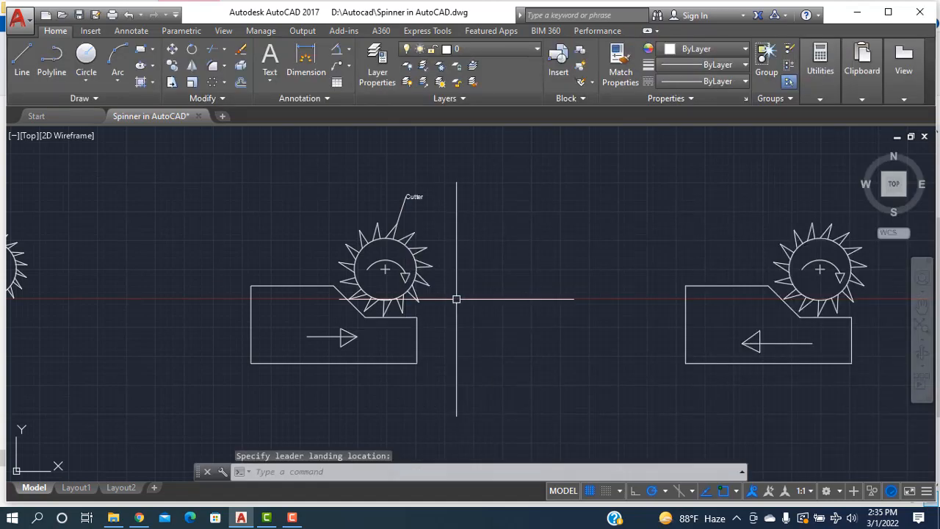
Enlarge the "Cutter" leader text of the original diagram to height 20.
scroll(423, 240, "up", 2)
scroll(423, 232, "down", 2)
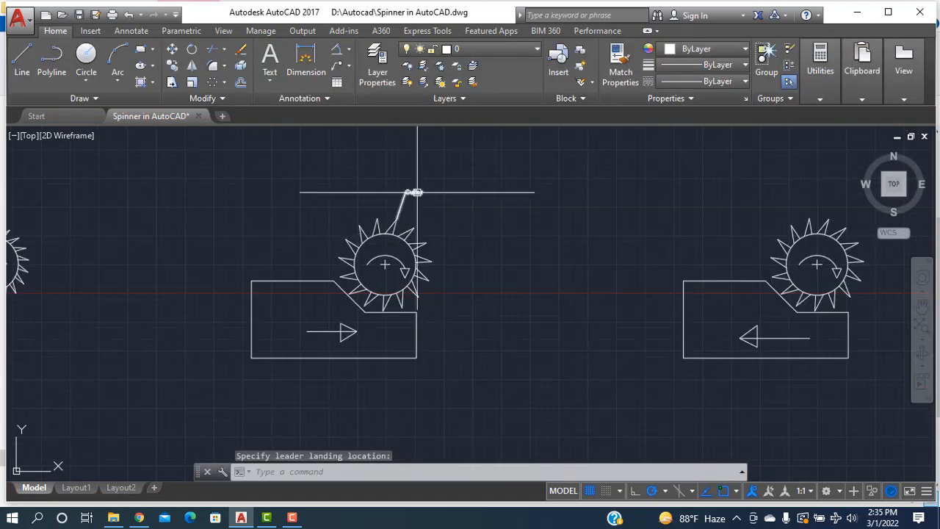
left_click(411, 193)
double_click(412, 192)
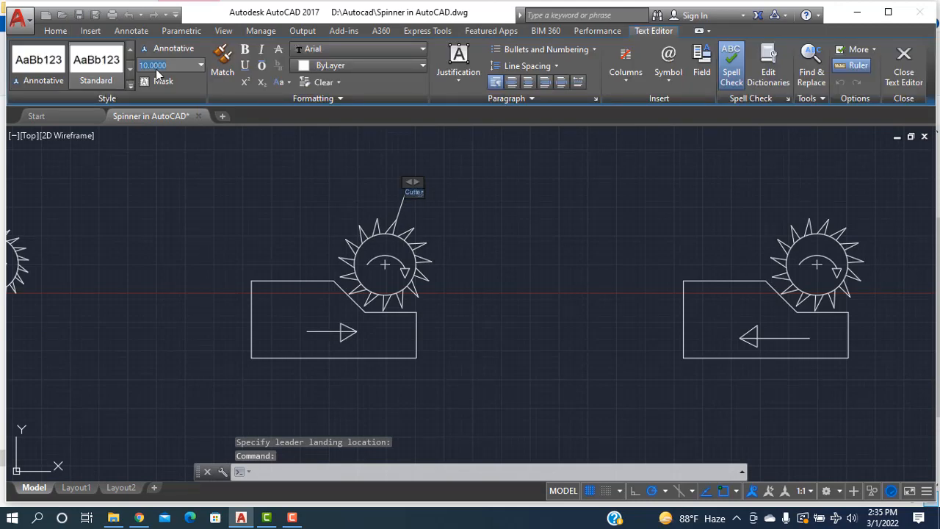
left_click(237, 168)
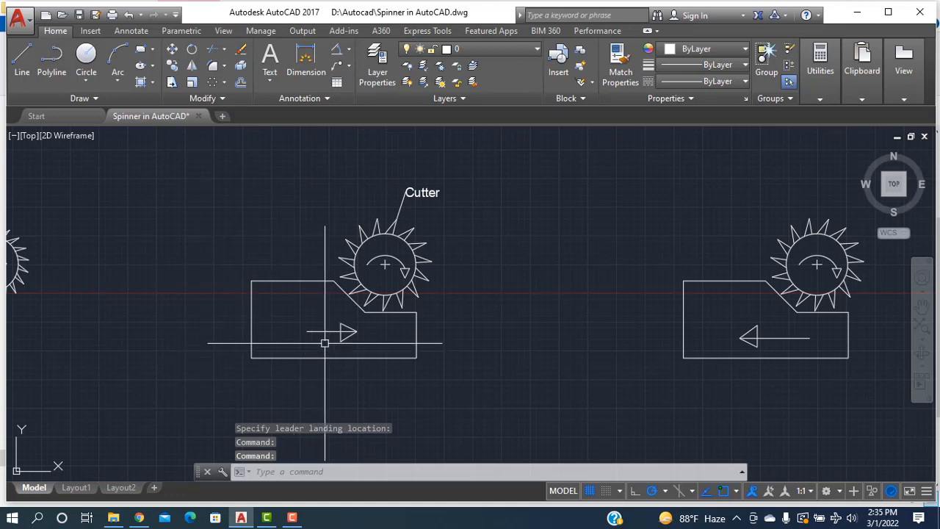
Add a multileader labelled "Feed" at the tail of the right-pointing arrow, matching the enlarged Cutter label's text size.
left_click(337, 65)
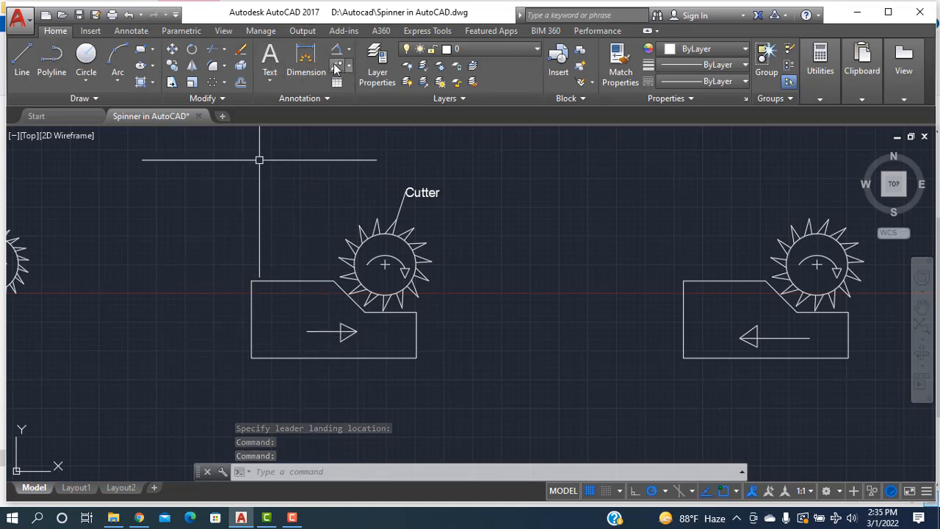
left_click(307, 330)
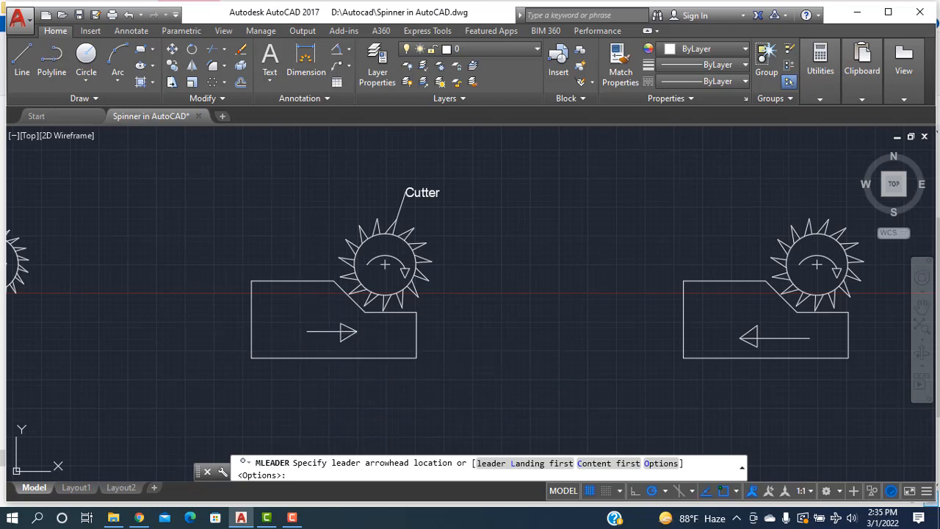
left_click(305, 342)
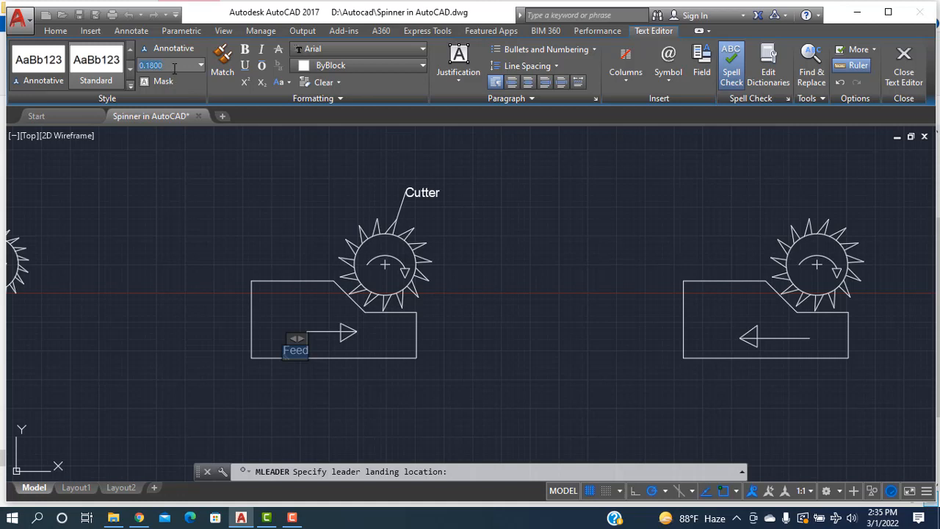
key("Return")
left_click(241, 193)
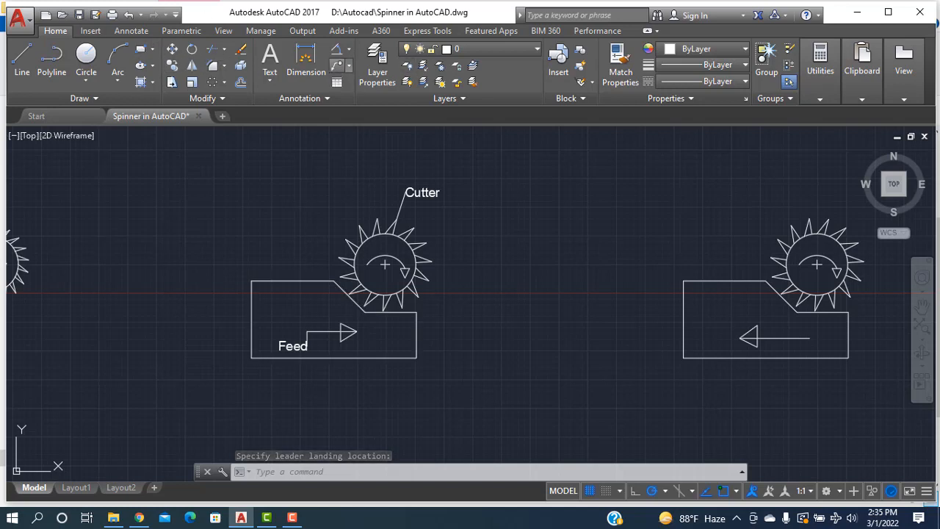
Add a vertical multileader labelled "Job" with text height 20 above the top edge of the original workpiece.
left_click(337, 66)
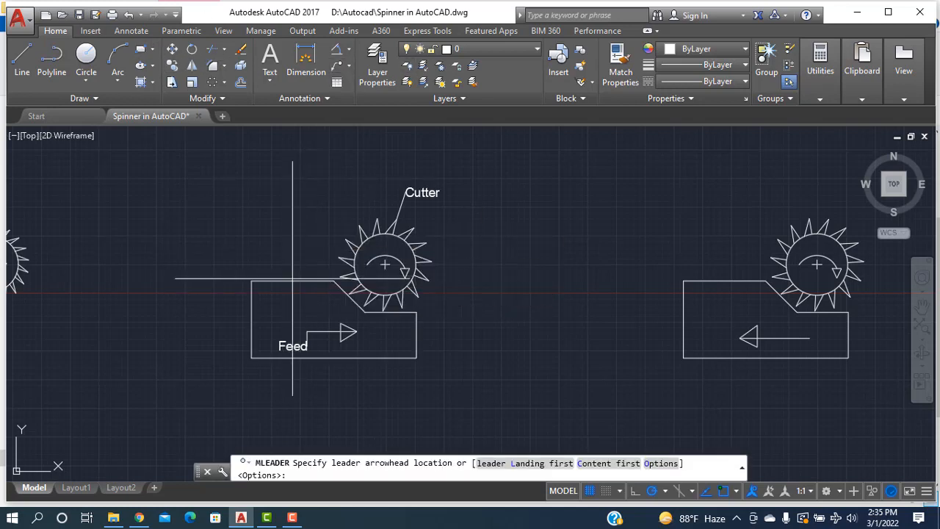
left_click(293, 279)
left_click(292, 229)
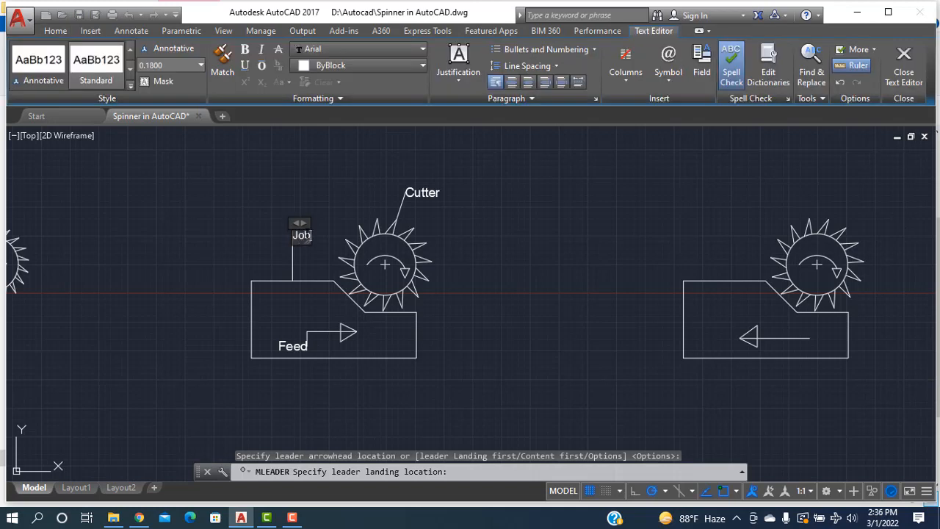
left_click_drag(311, 235, 275, 213)
left_click(163, 67)
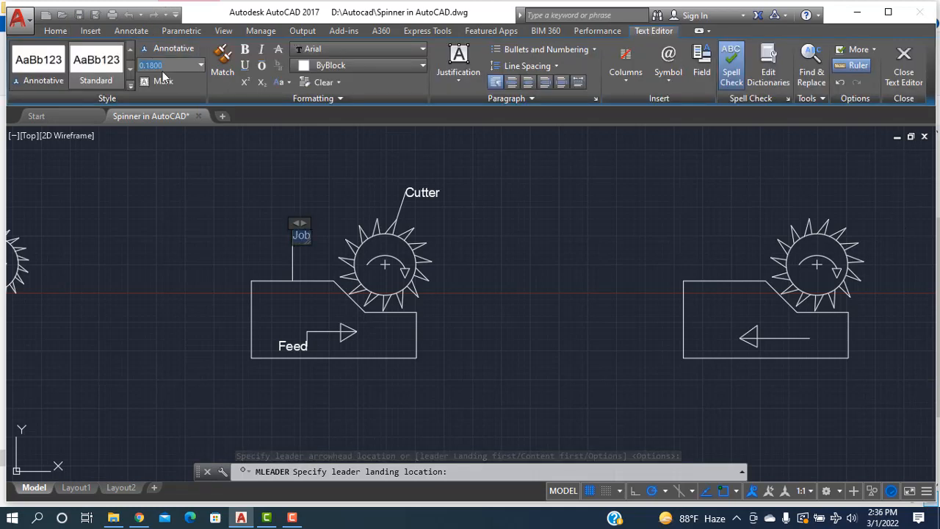
key("Return")
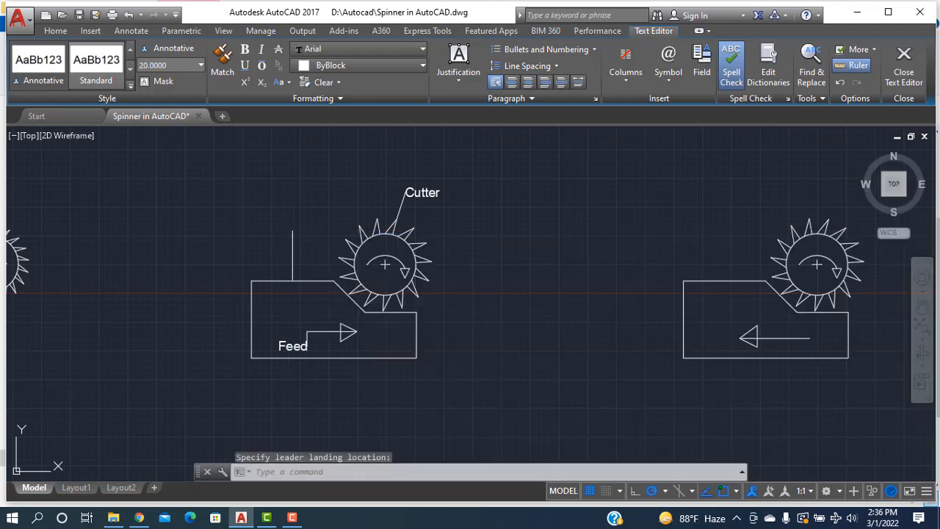
left_click(153, 286)
Add a vertical multileader labelled "Cutter" with text height 20, rising from an upper tooth of the cutter above the left-pointing feed arrow.
middle_click_drag(572, 379, 441, 368)
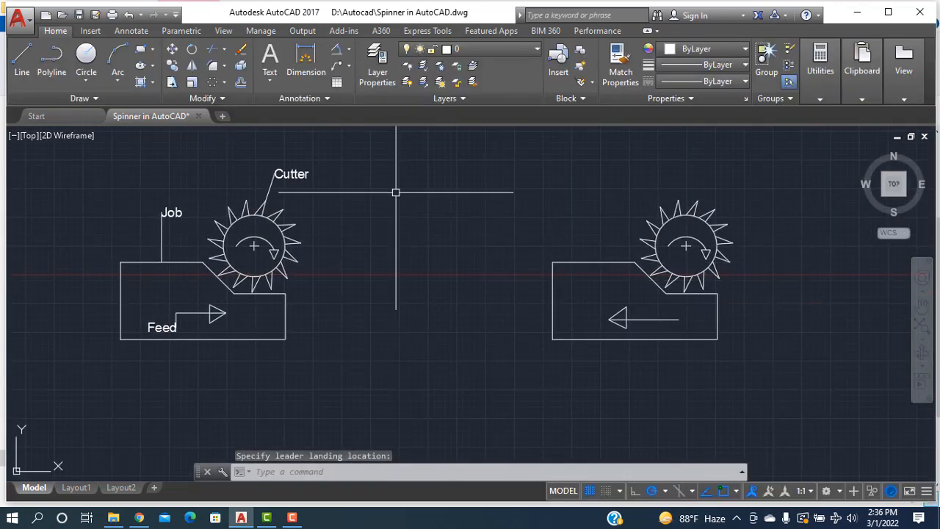
left_click(336, 65)
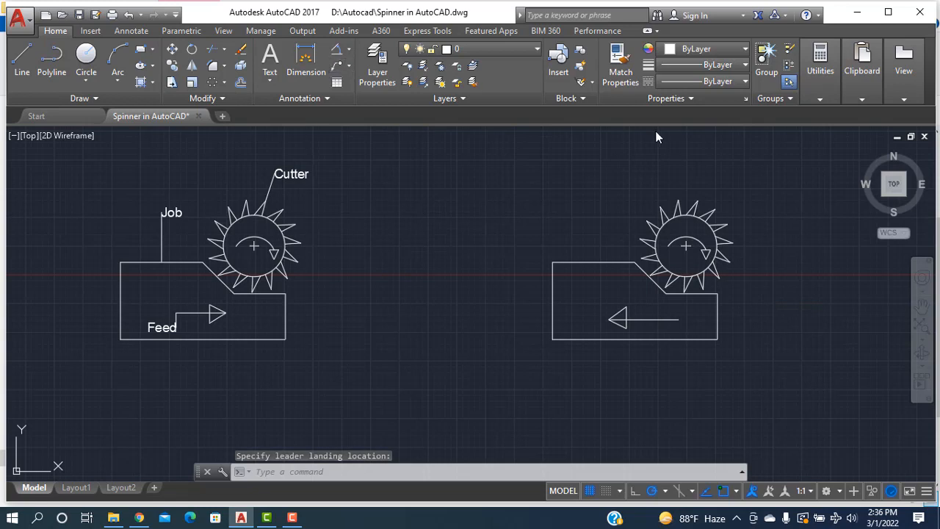
left_click(697, 199)
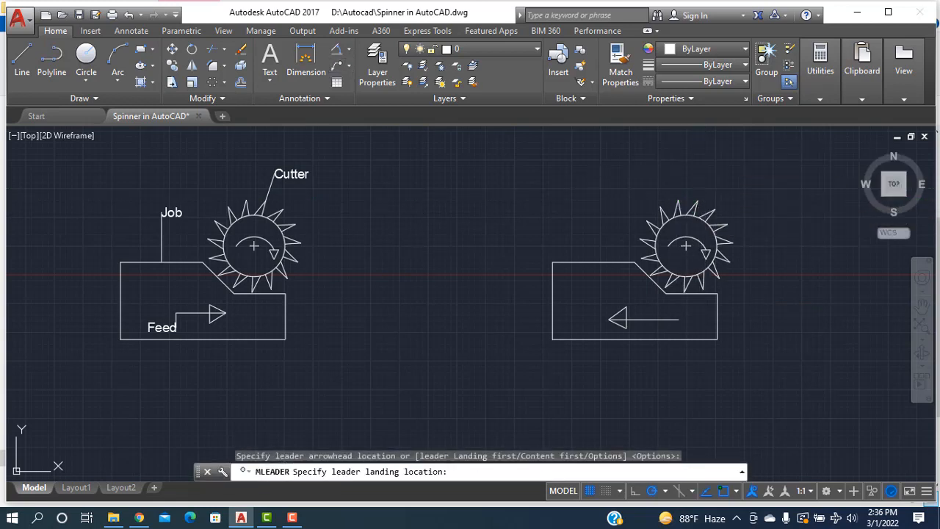
left_click(698, 169)
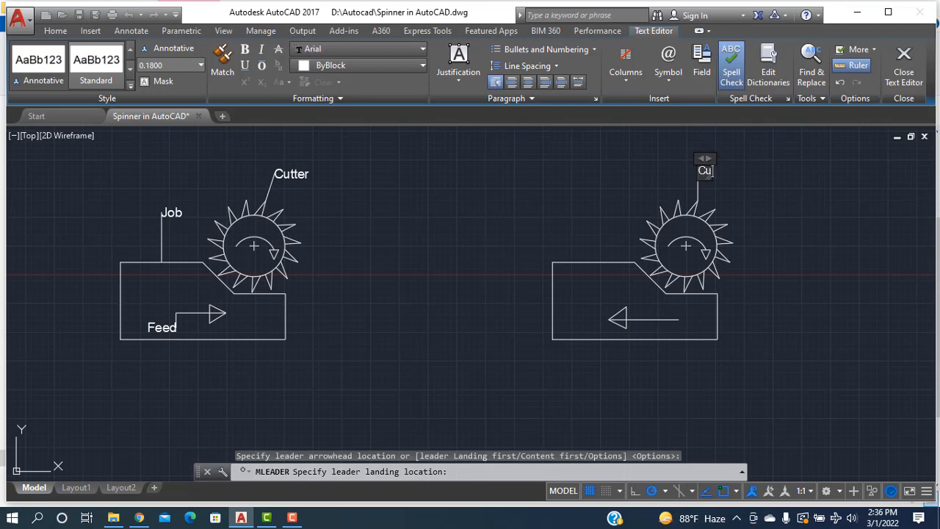
left_click_drag(728, 172, 698, 173)
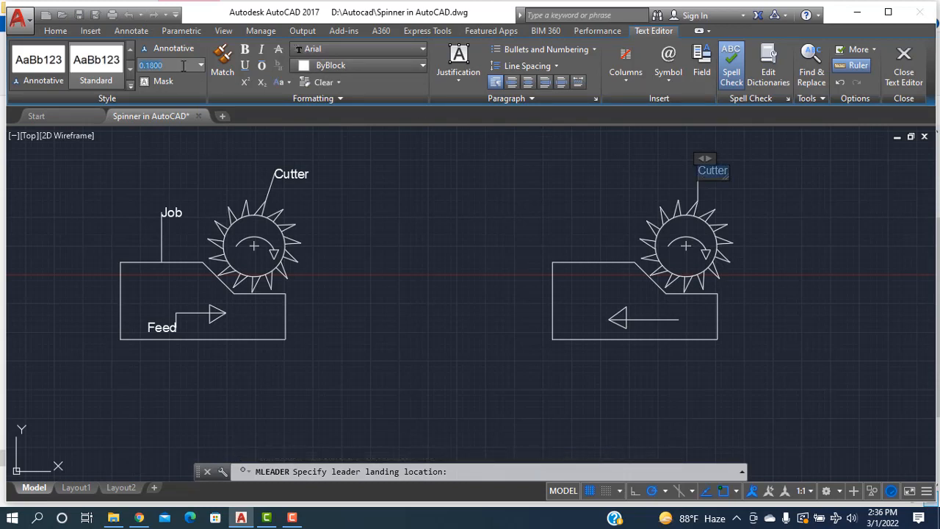
key("Return")
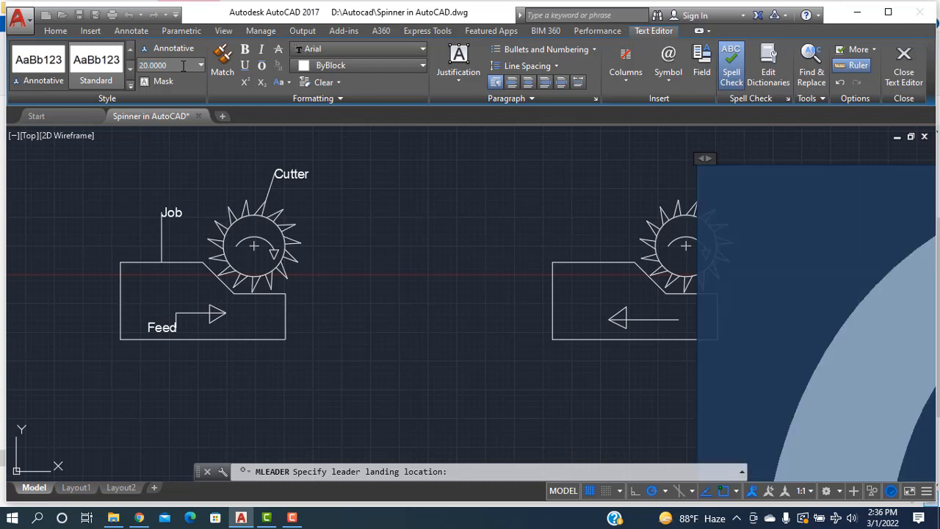
left_click(375, 250)
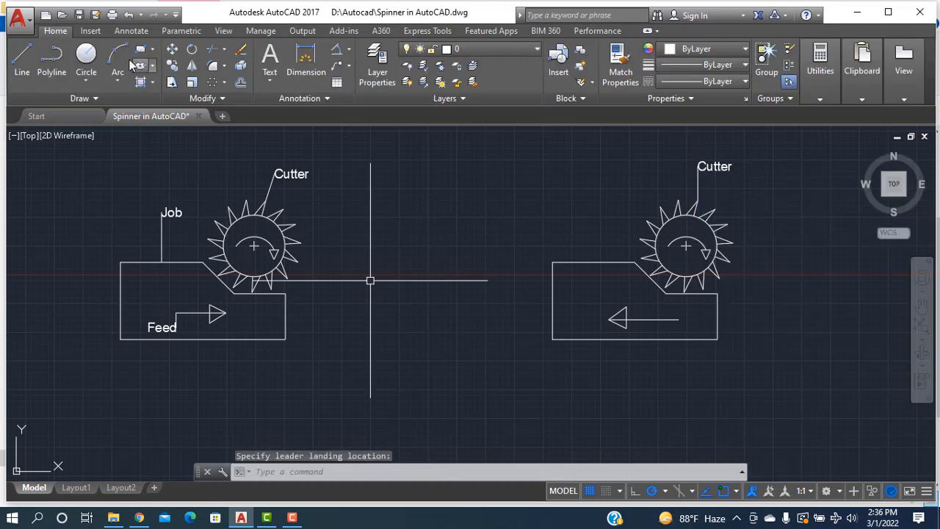
Add a vertical multileader labelled "Job" with text height 20 above the top edge of the workpiece with the left-pointing arrow.
left_click(336, 66)
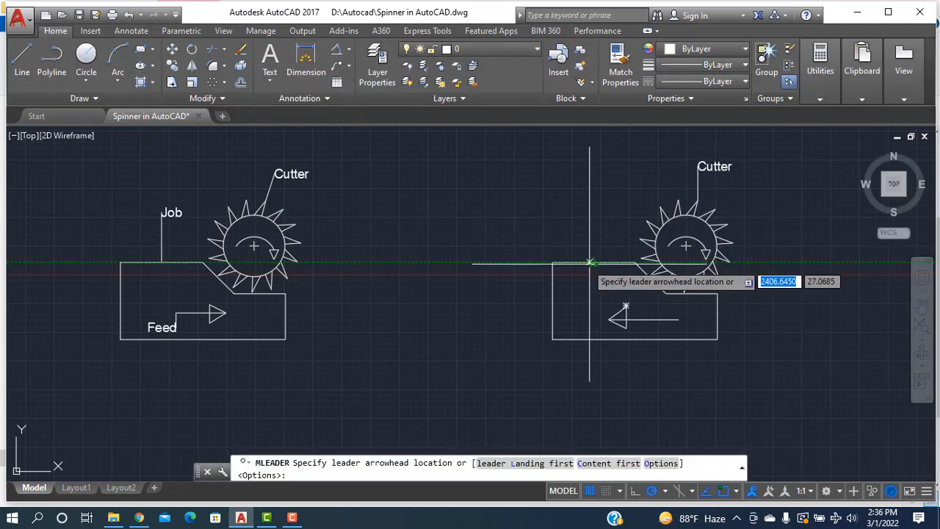
left_click(609, 261)
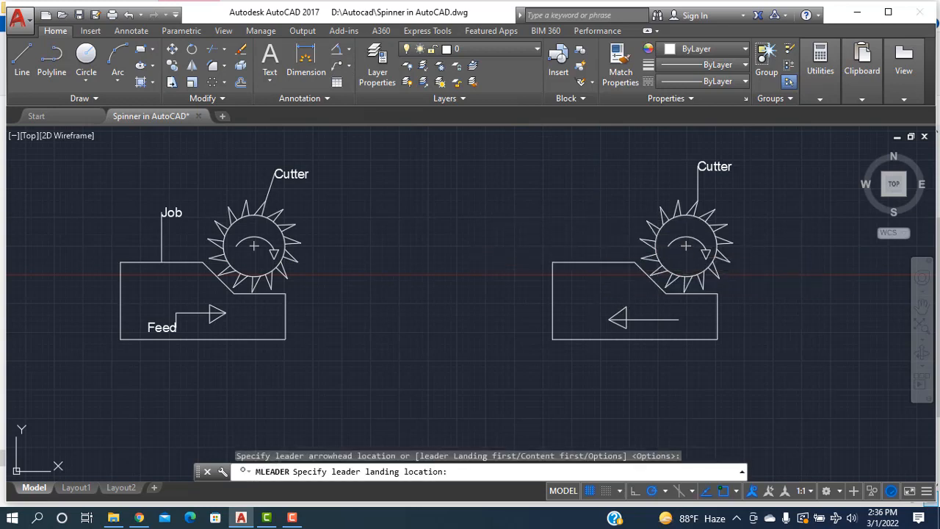
left_click(594, 220)
type("Job")
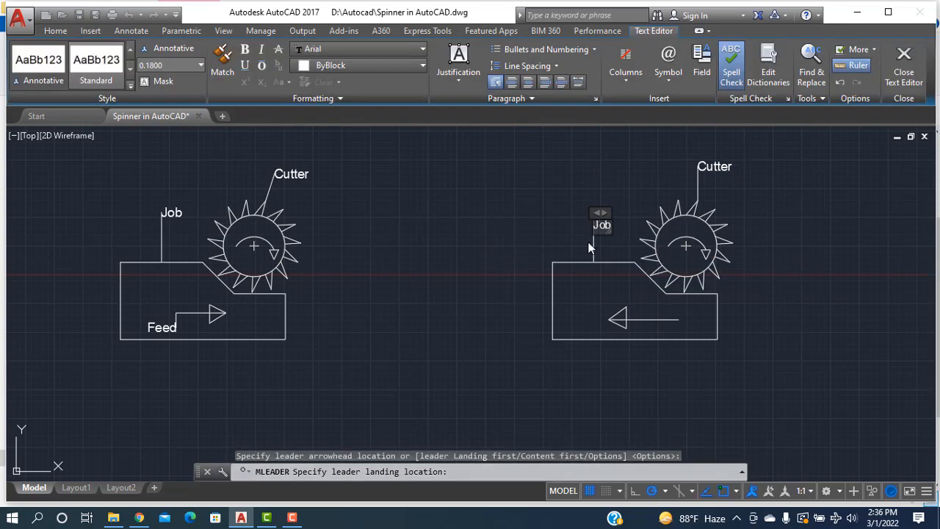
double_click(601, 226)
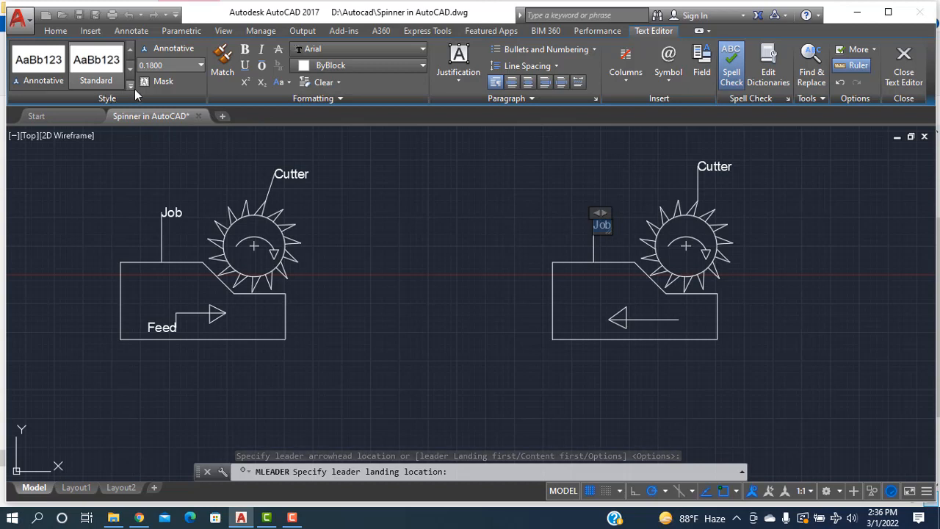
left_click(161, 65)
type("2")
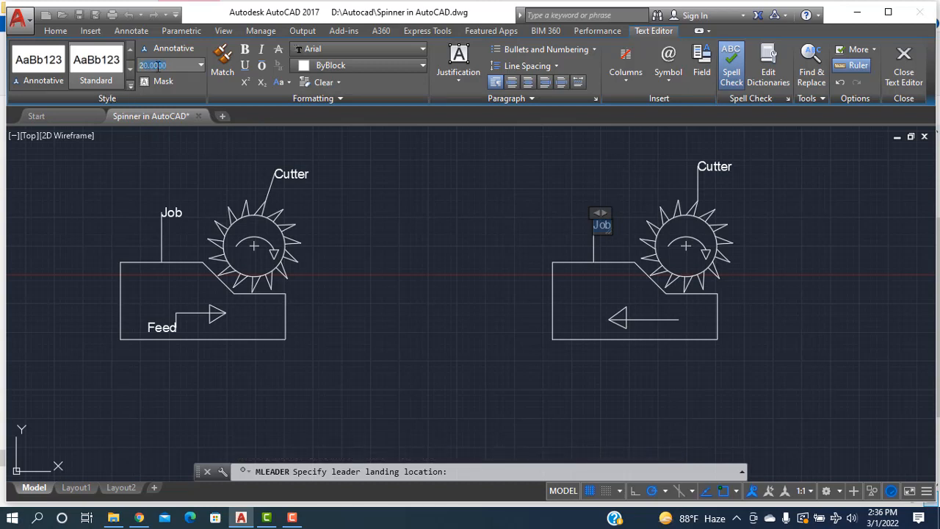
type("0")
key("Return")
left_click(481, 280)
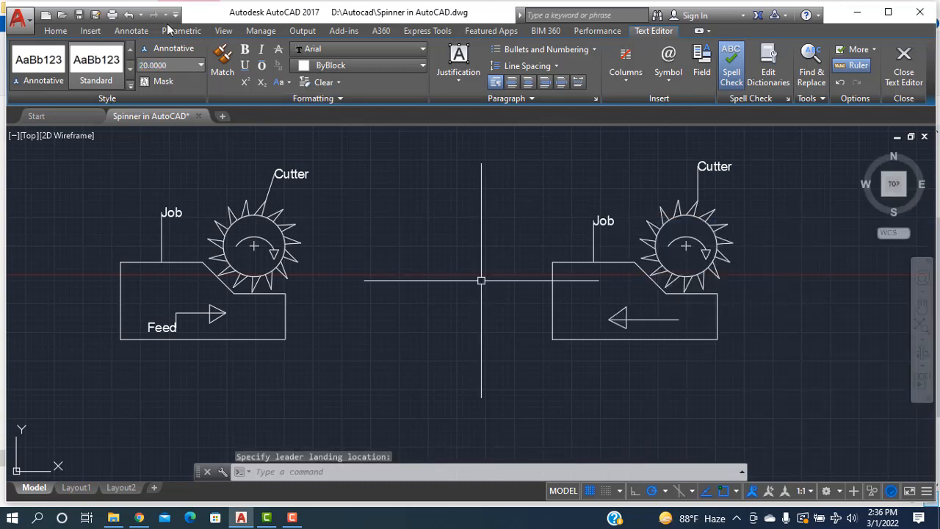
Add a multileader labelled "Feed" with text height 20 at the tail of the left-pointing arrow.
left_click(336, 67)
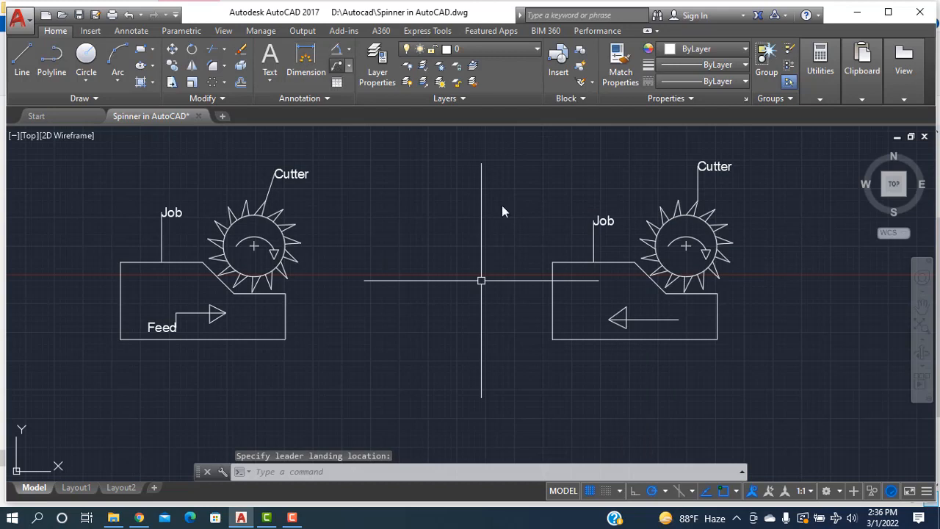
left_click(683, 319)
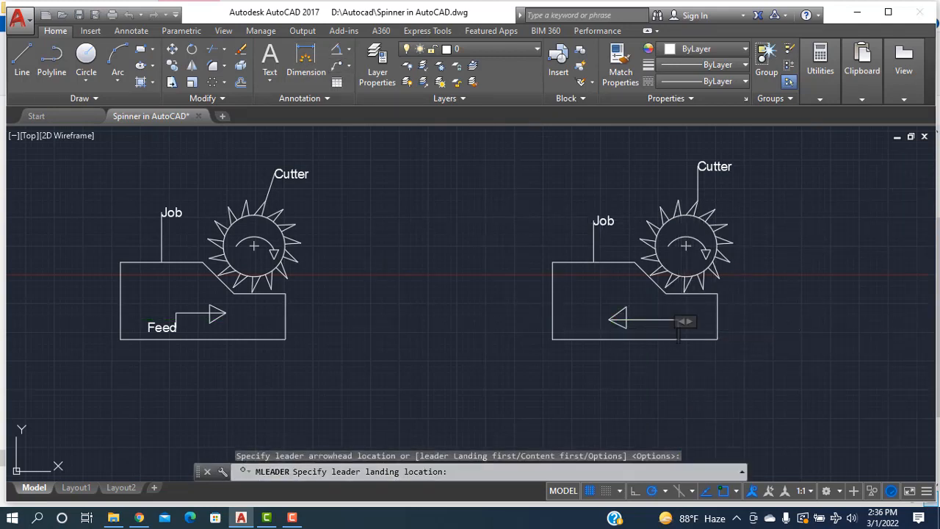
left_click(683, 320)
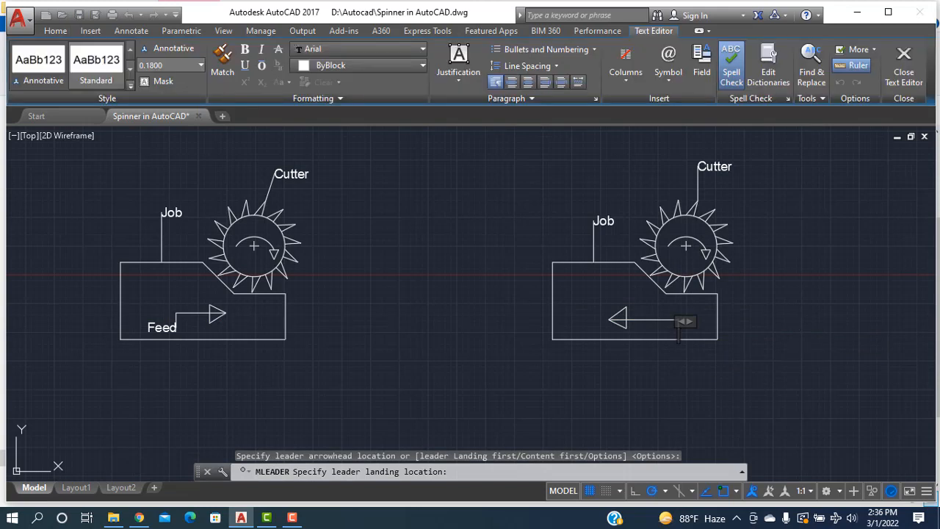
type("Feed")
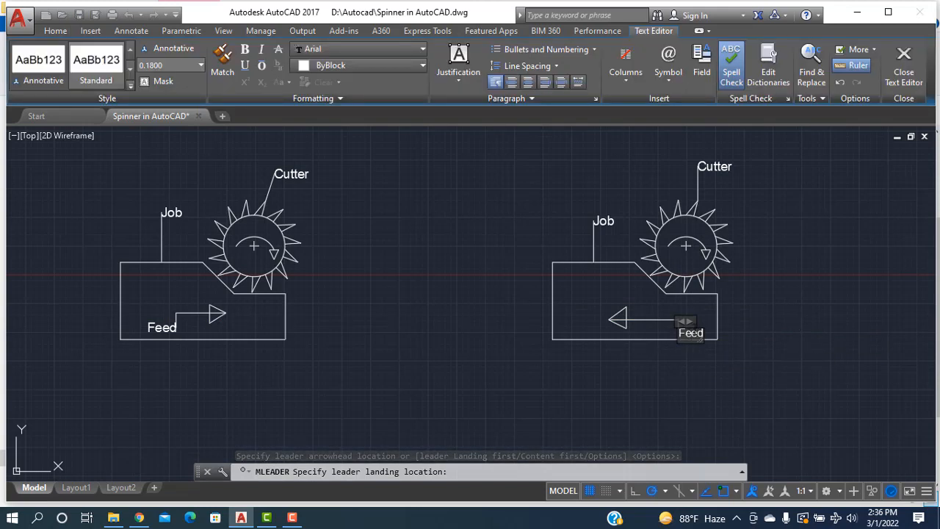
double_click(691, 333)
left_click(173, 66)
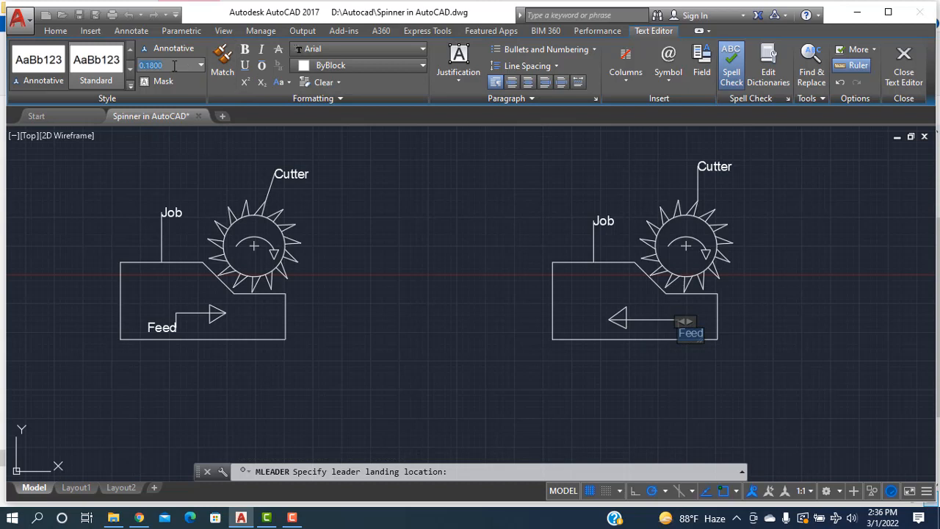
key("Return")
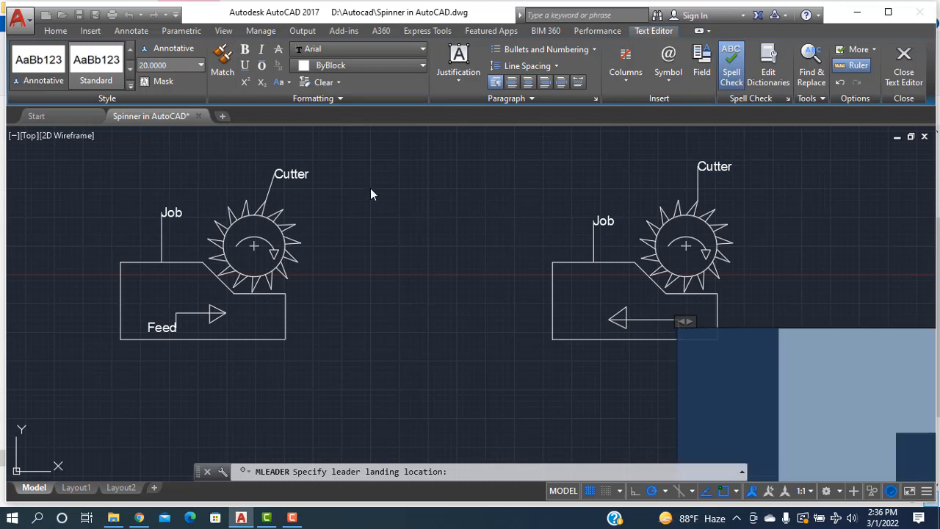
left_click(441, 224)
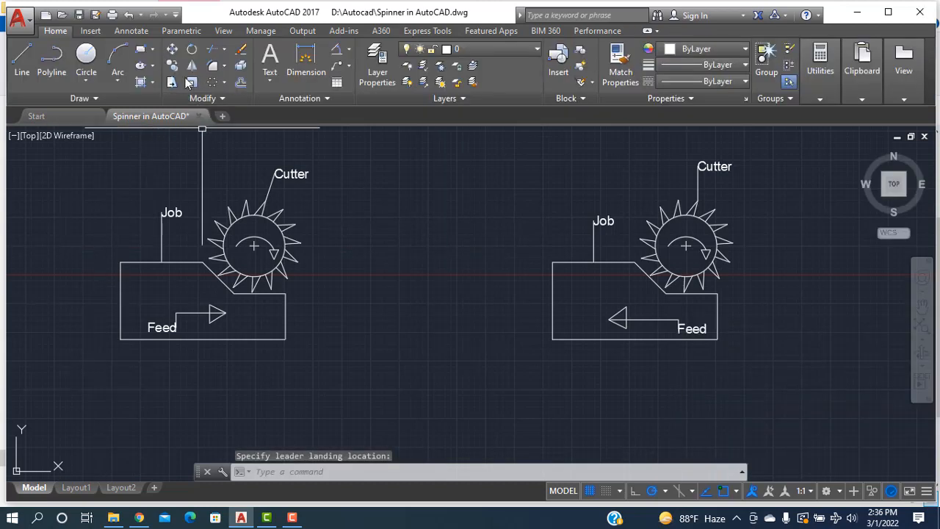
Place the multiline text "Up Milling" below the workpiece with the right-pointing feed arrow.
left_click(273, 82)
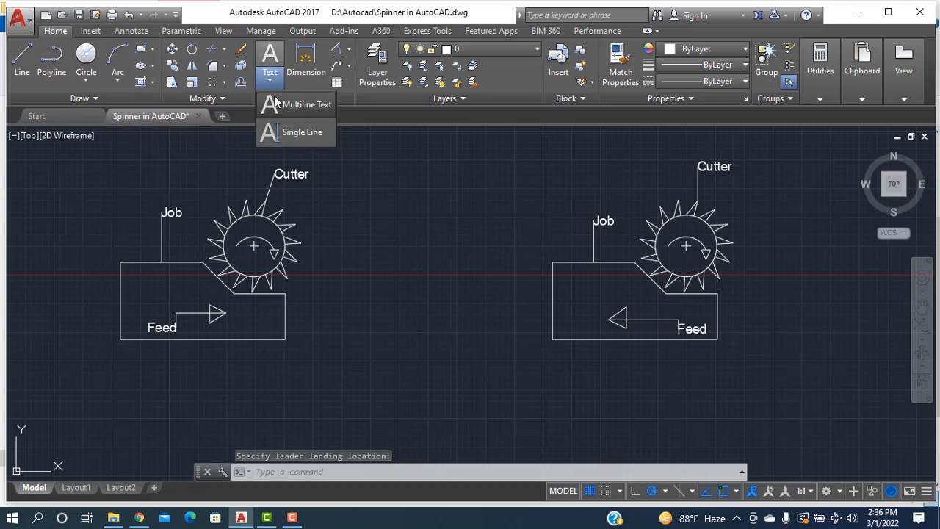
left_click(279, 105)
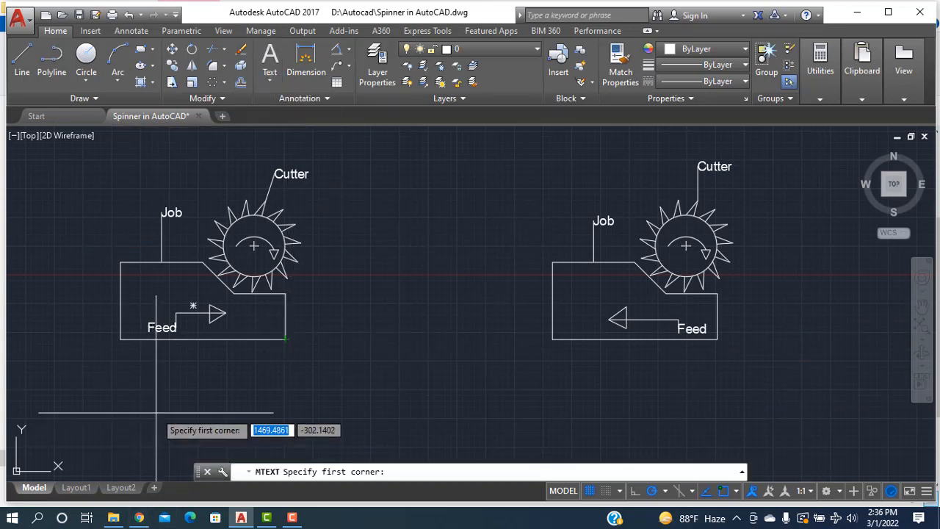
left_click(158, 374)
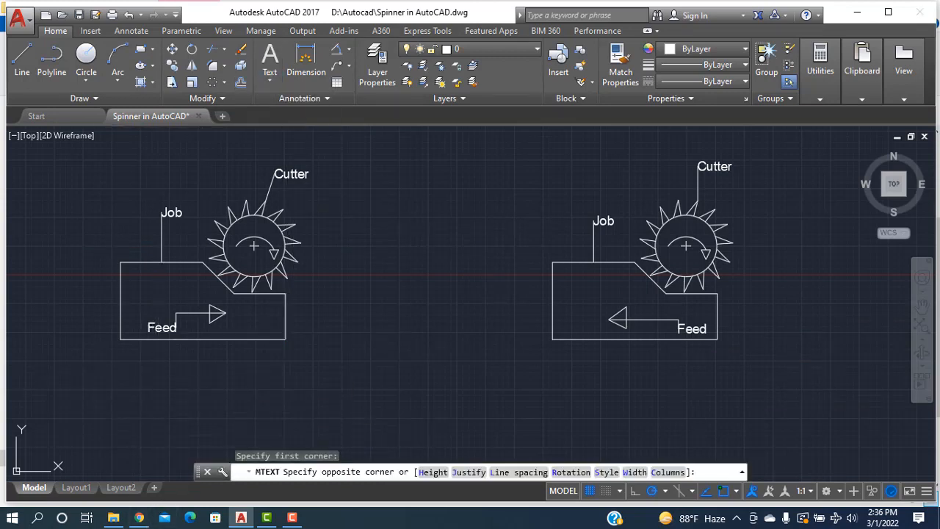
left_click(157, 376)
type("Up <illin")
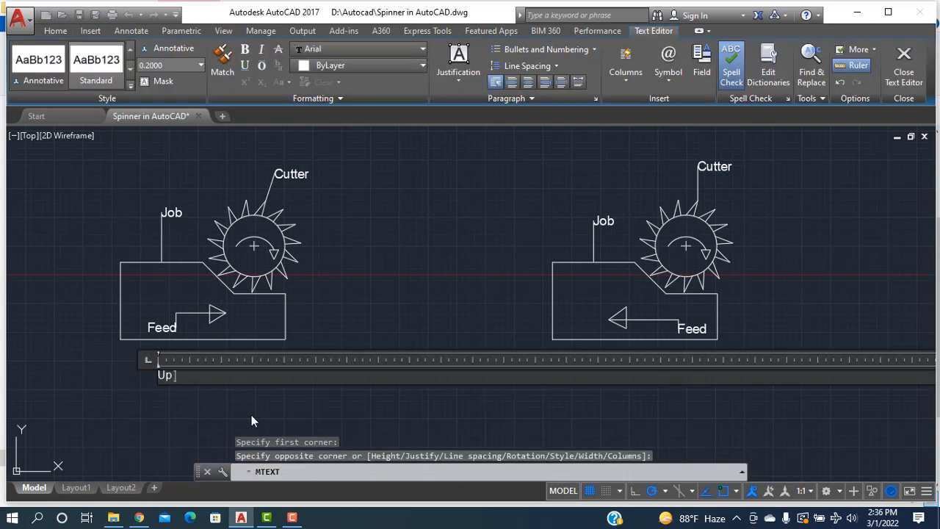
key("BackSpace")
key("BackSpace")
key("BackSpace")
key("BackSpace")
key("BackSpace")
key("BackSpace")
key("BackSpace")
key("BackSpace")
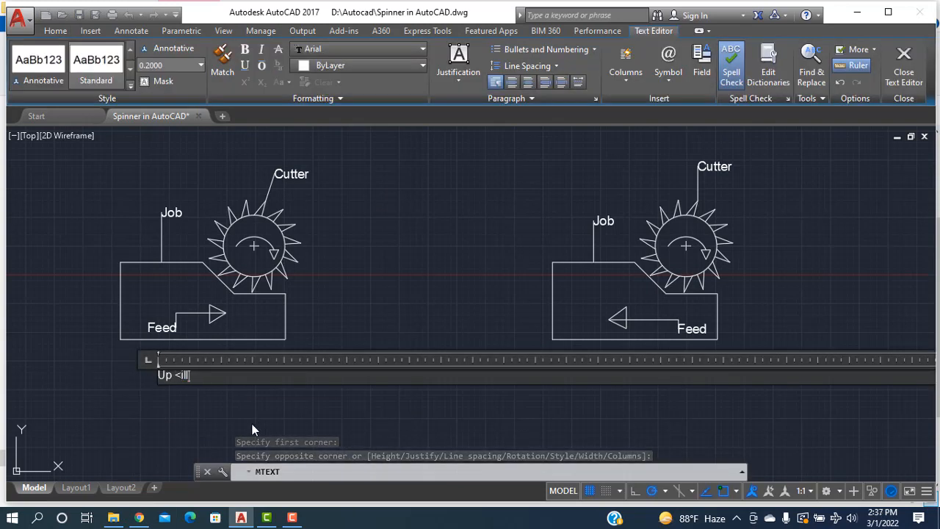
type("Milling")
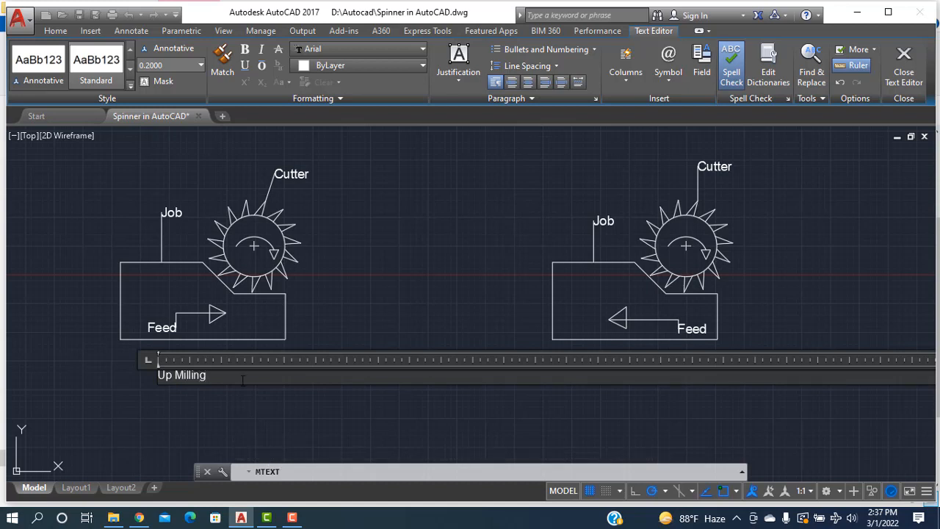
Set the "Up Milling" caption's text height to 20.
left_click_drag(242, 380, 11, 375)
type("20")
key("Return")
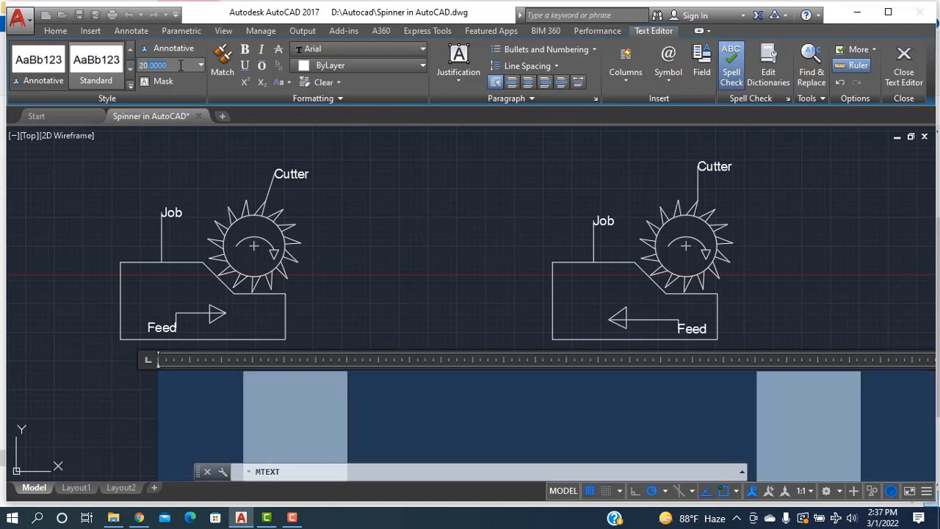
left_click(405, 355)
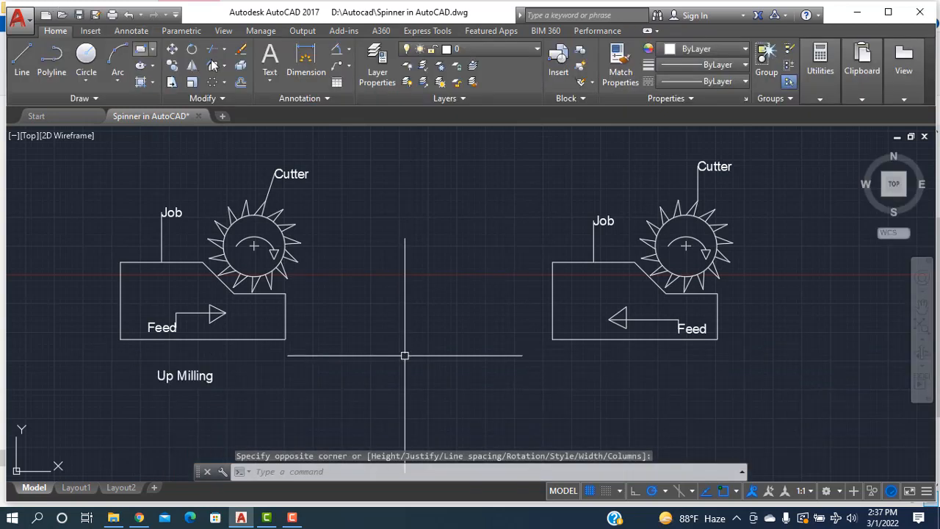
Add the multiline text "Down milling" with text height 20 below the workpiece with the left-pointing feed arrow.
left_click(273, 84)
left_click(280, 102)
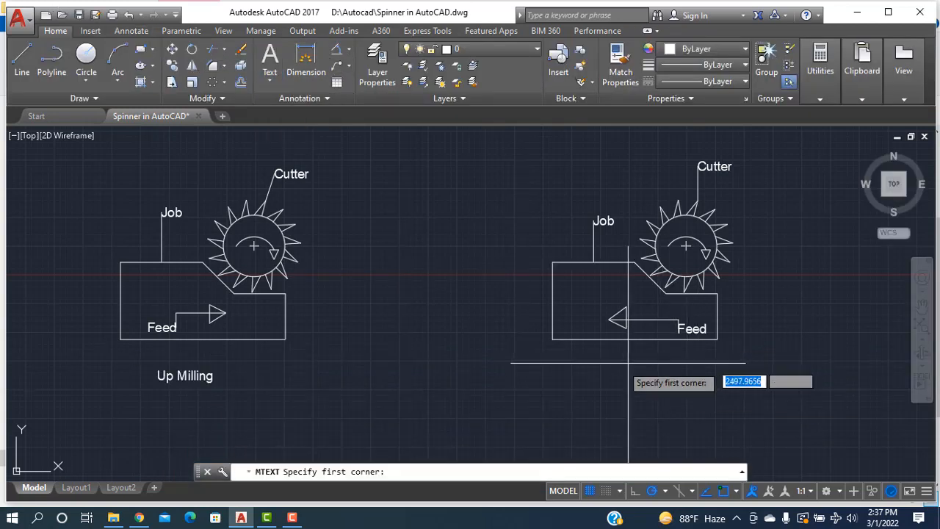
left_click(600, 357)
left_click(726, 408)
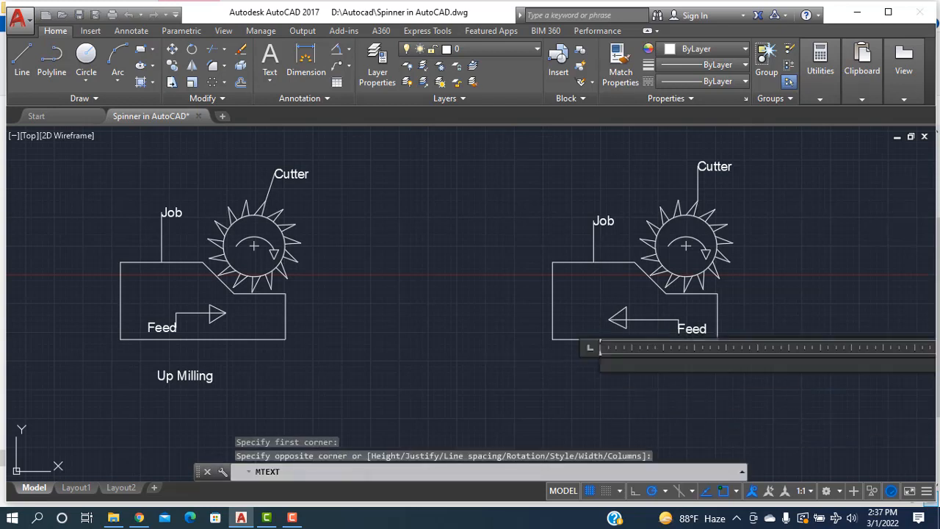
type("D")
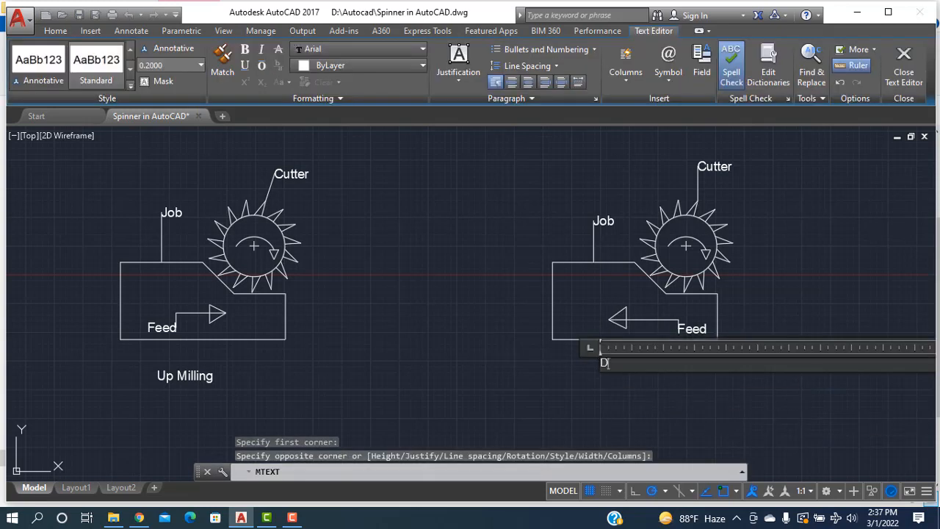
type("own ")
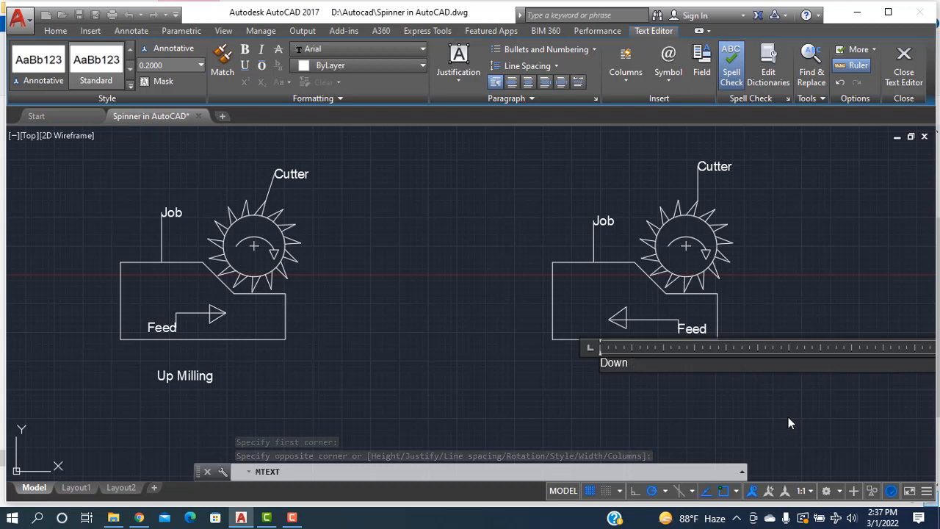
type("milling")
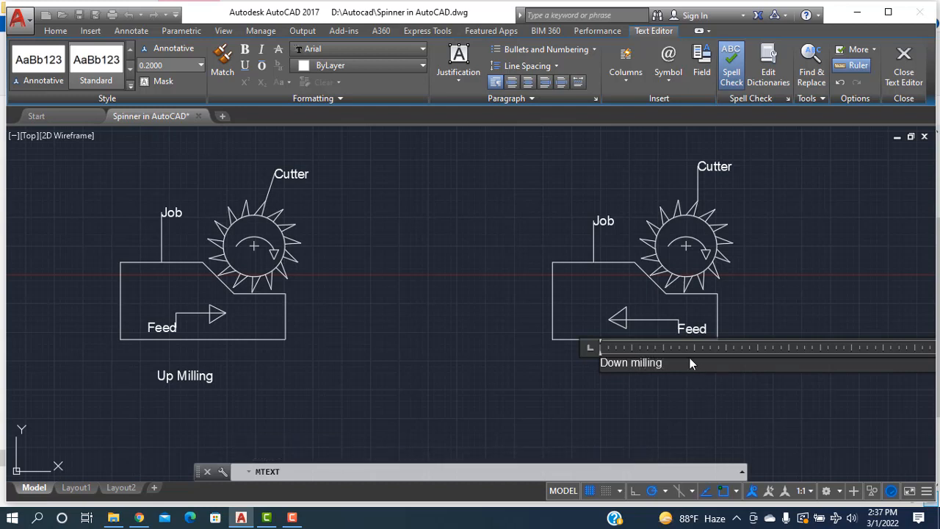
key("ctrl+a")
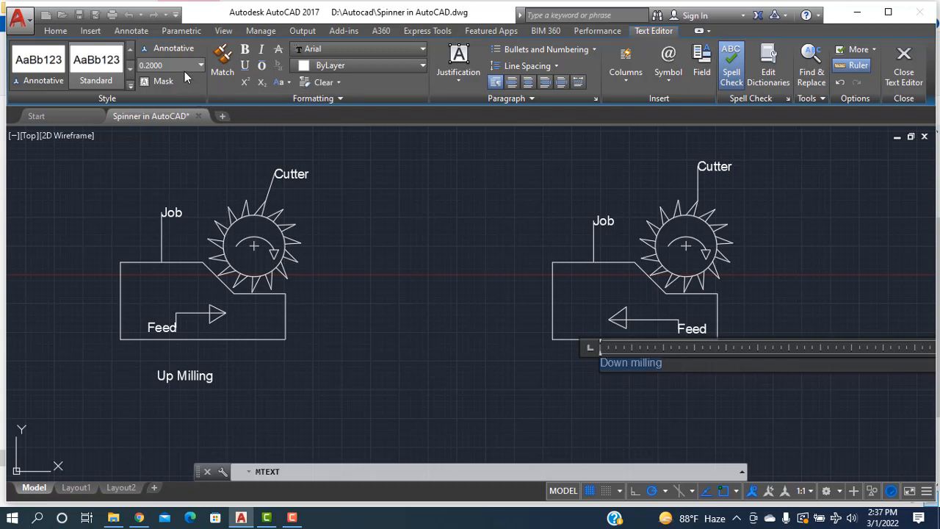
type("20")
key("Return")
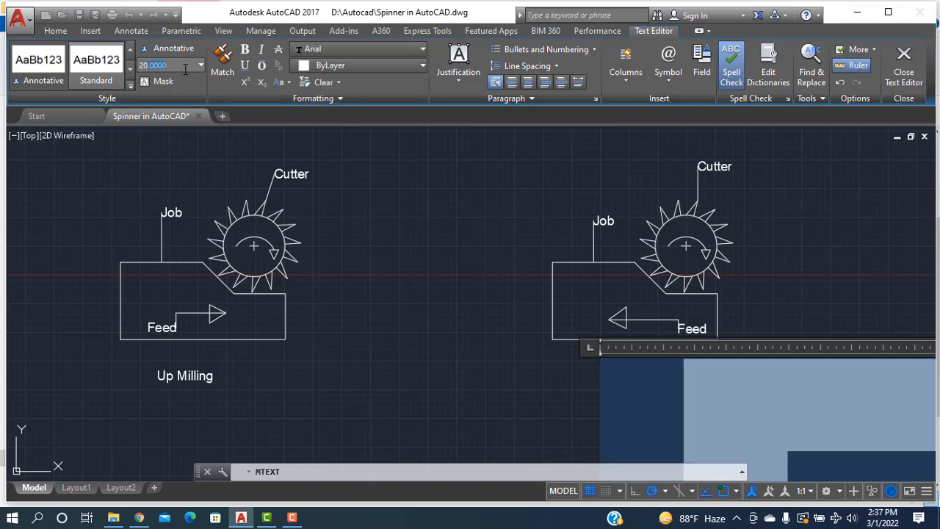
left_click(367, 232)
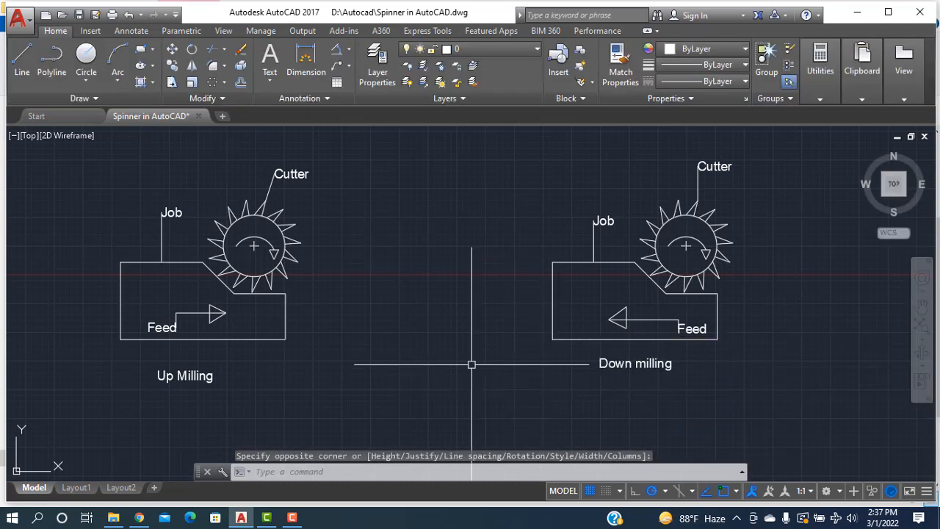
mouse_move(472, 368)
middle_mouse_down()
mouse_move(517, 357)
mouse_move(541, 375)
middle_mouse_up()
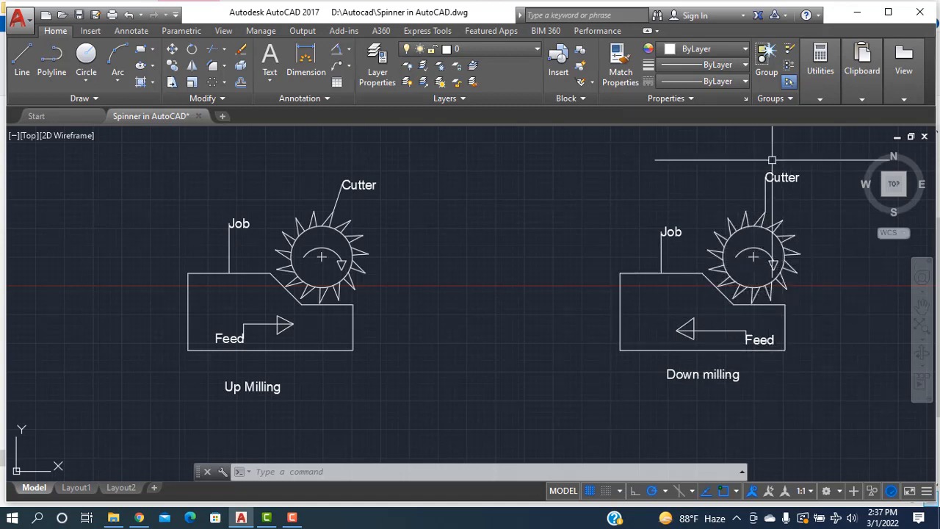
mouse_move(806, 391)
middle_mouse_down()
mouse_move(703, 385)
mouse_move(697, 364)
middle_mouse_up()
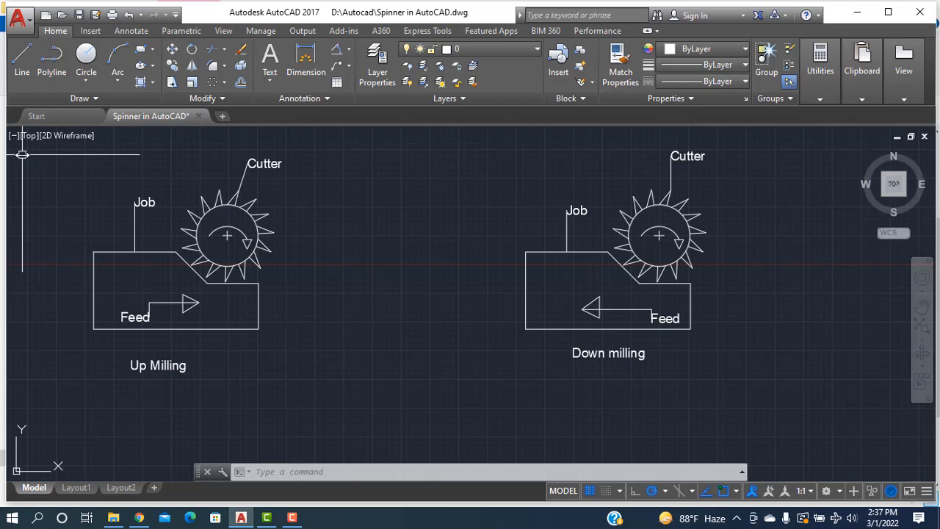
left_click(292, 518)
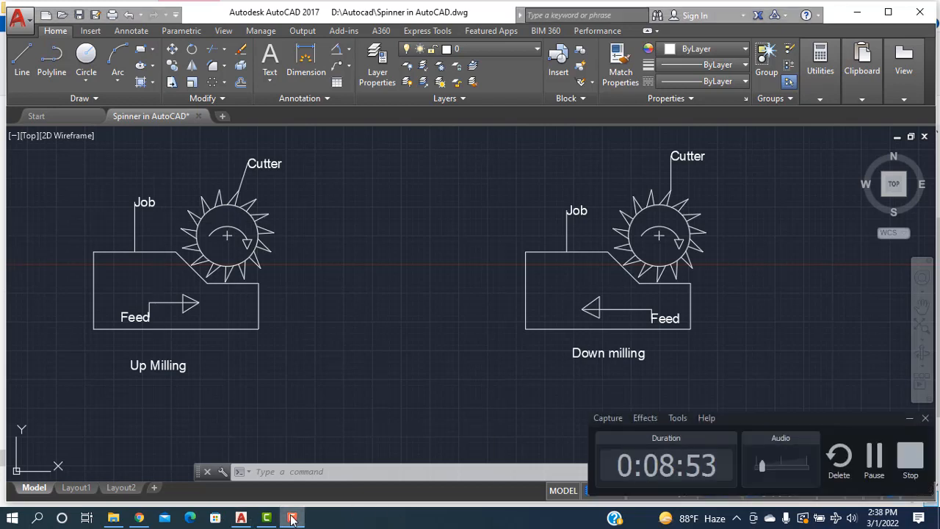